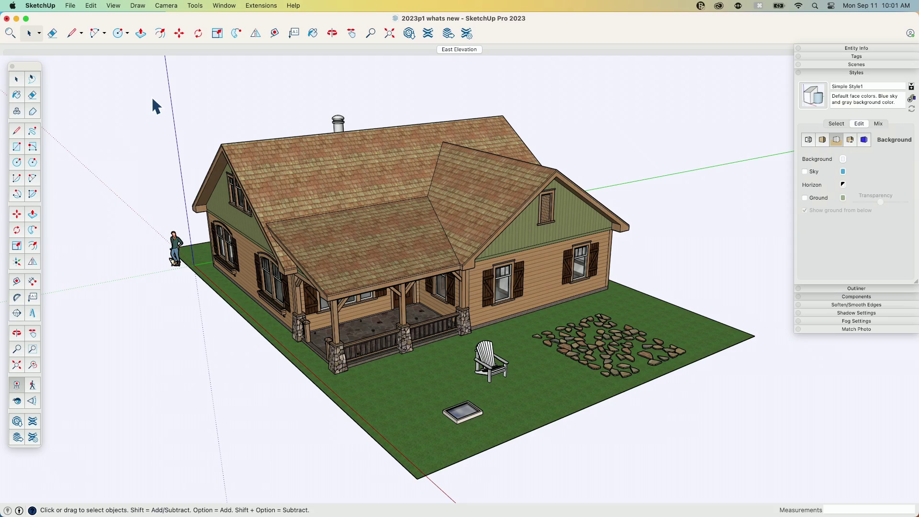
Open the skylight on the lawn for editing, examine its snap point and axes, and close it unchanged.
scroll(321, 170, "up", 5)
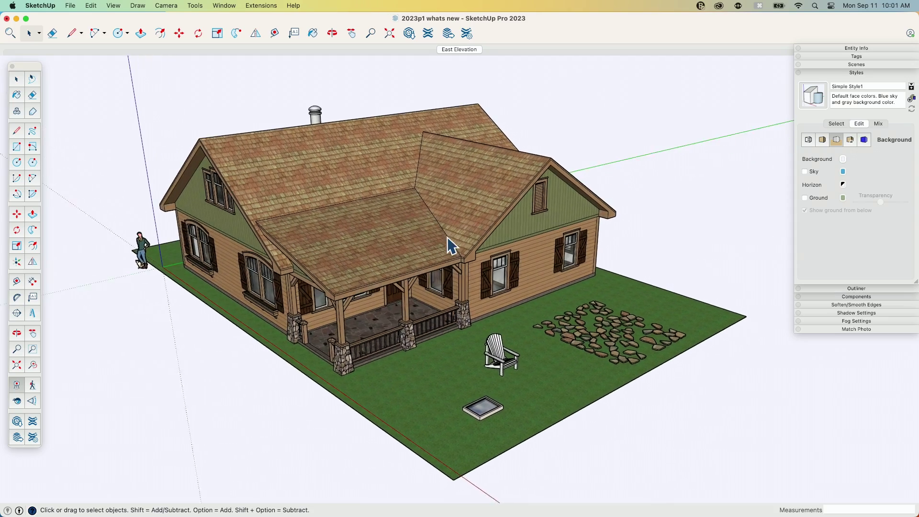
middle_click_drag(546, 292, 421, 210)
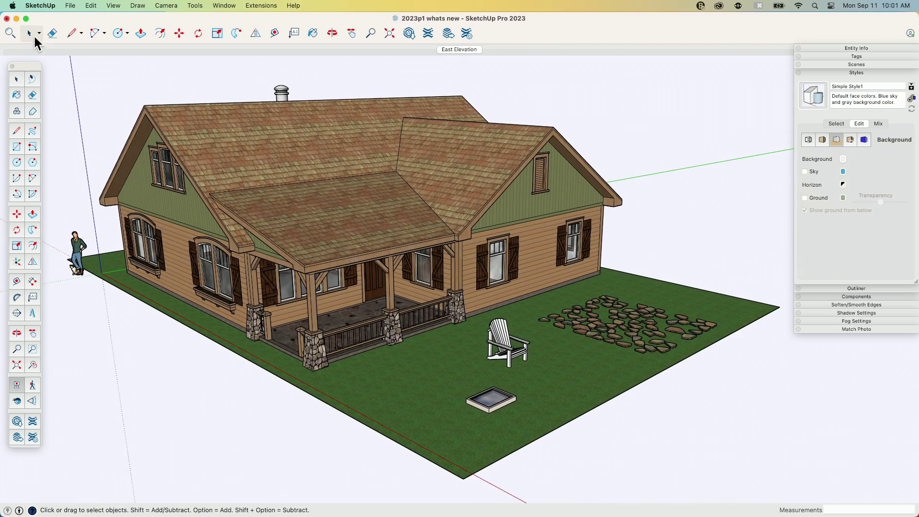
scroll(495, 415, "up", 3)
left_click(464, 379)
scroll(476, 408, "up", 3)
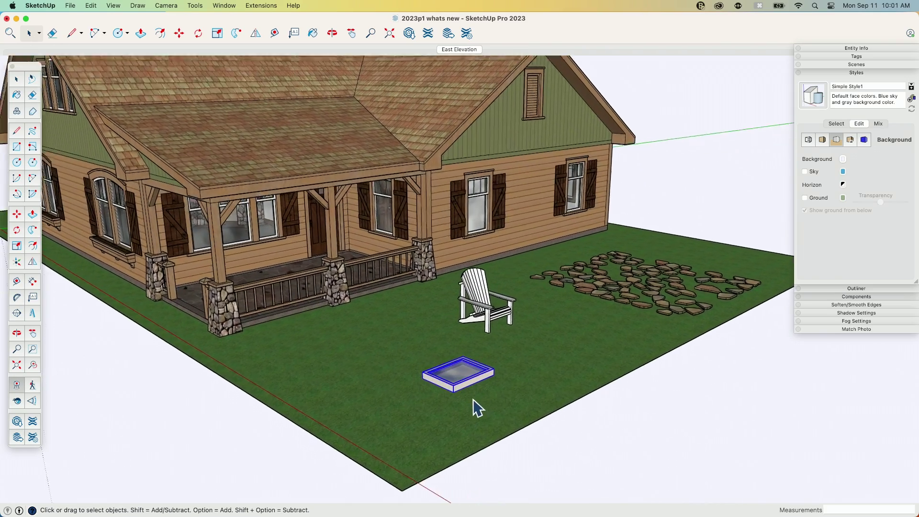
scroll(477, 408, "up", 6)
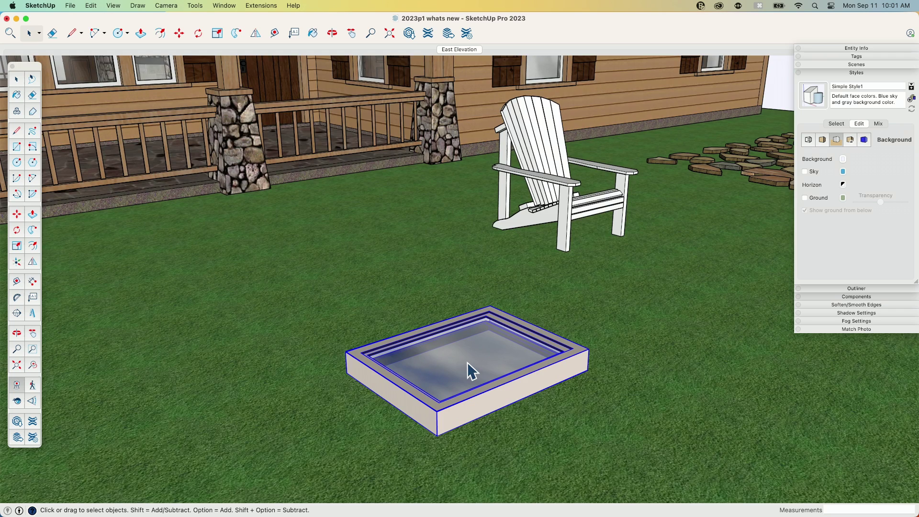
double_click(467, 362)
right_click(474, 355)
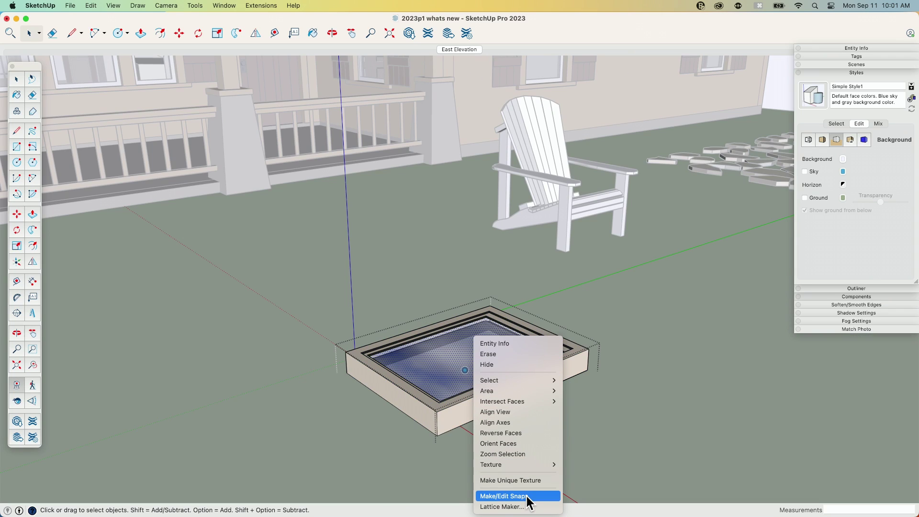
left_click(428, 272)
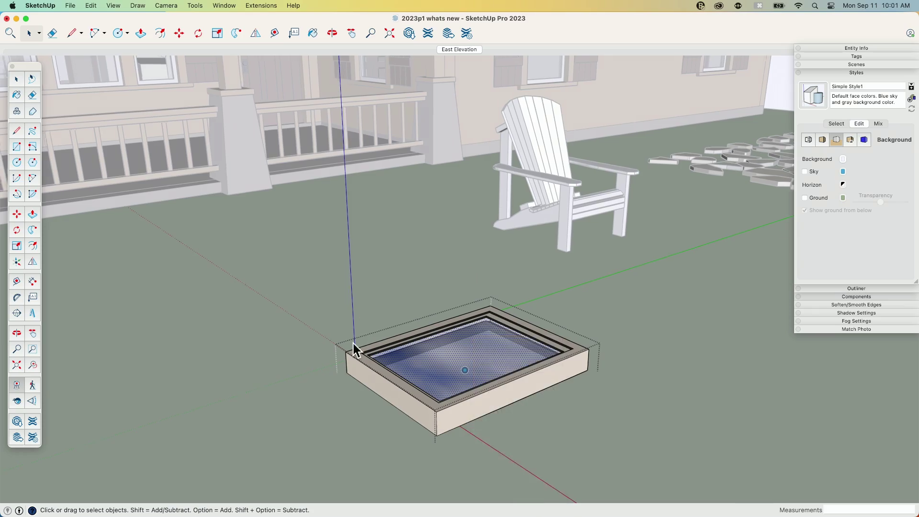
middle_click_drag(353, 343, 392, 328)
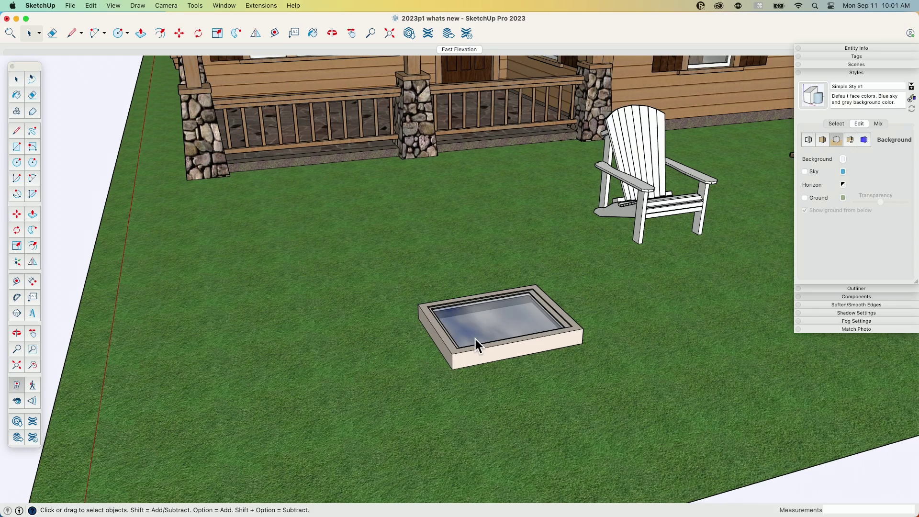
middle_click_drag(485, 326, 103, 140)
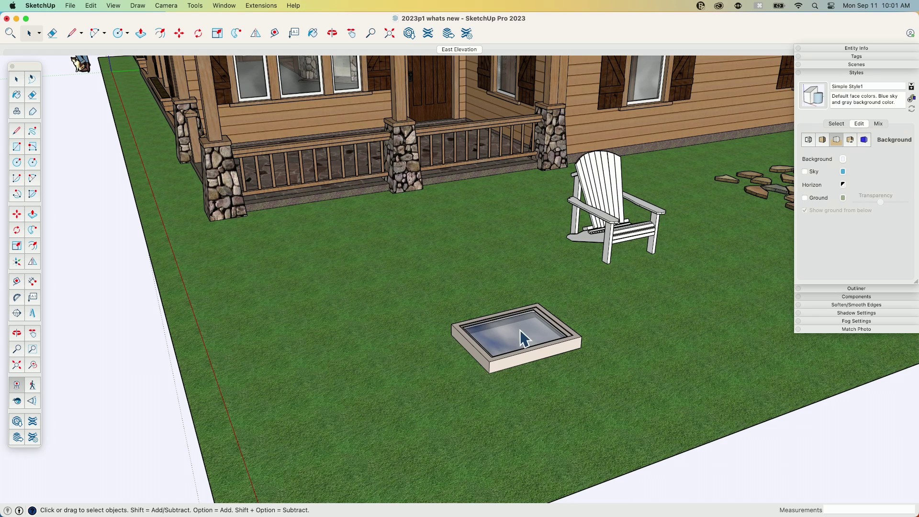
Move the skylight by its snap point from the lawn onto the porch roof, about 22' 11" away.
left_click(503, 337)
mouse_move(503, 337)
middle_mouse_down()
mouse_move(518, 326)
mouse_move(507, 328)
middle_mouse_up()
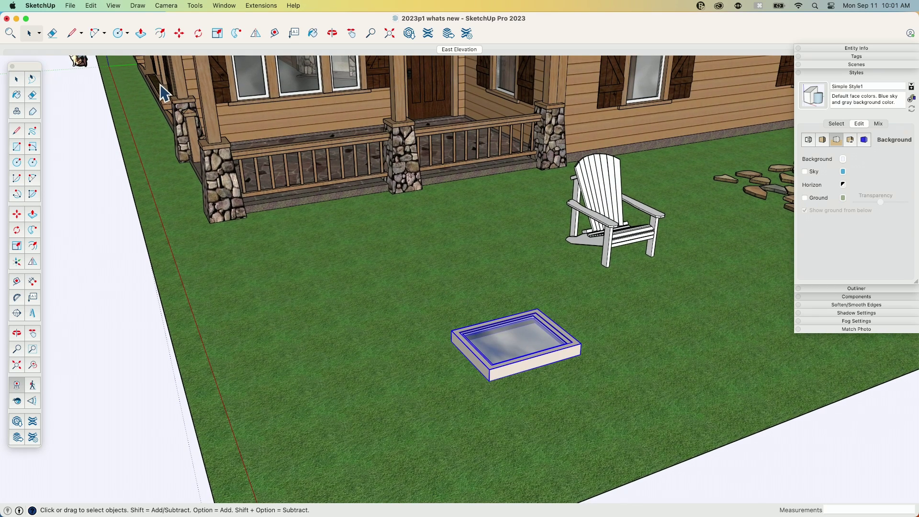
left_click(178, 33)
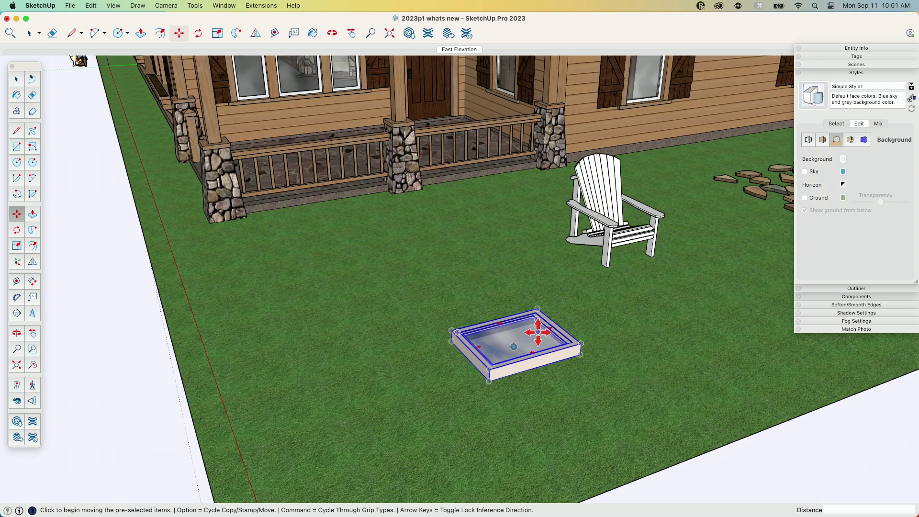
left_click(516, 346)
scroll(516, 335, "down", 5)
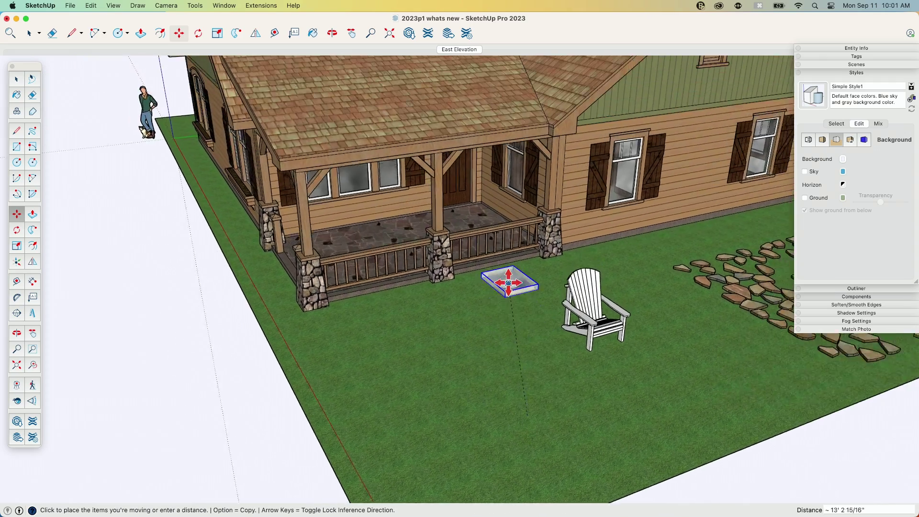
scroll(508, 282, "down", 3)
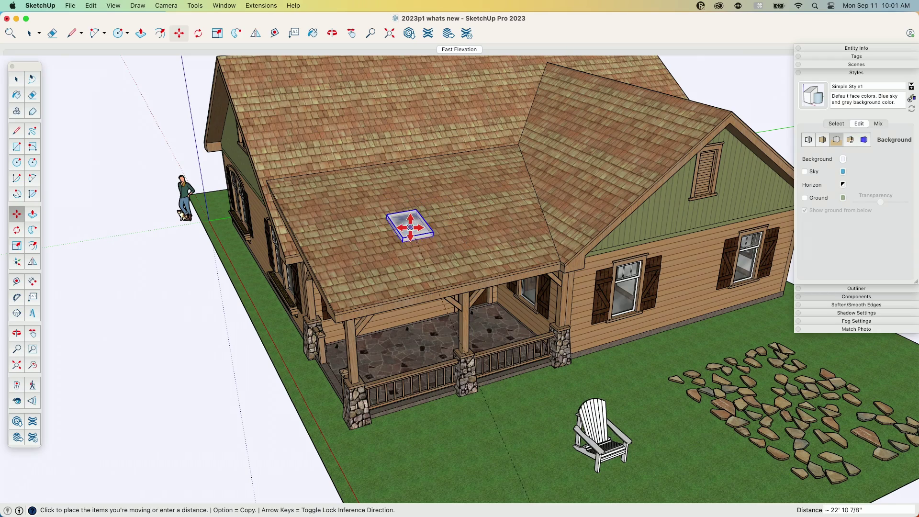
left_click(410, 227)
scroll(493, 282, "up", 6)
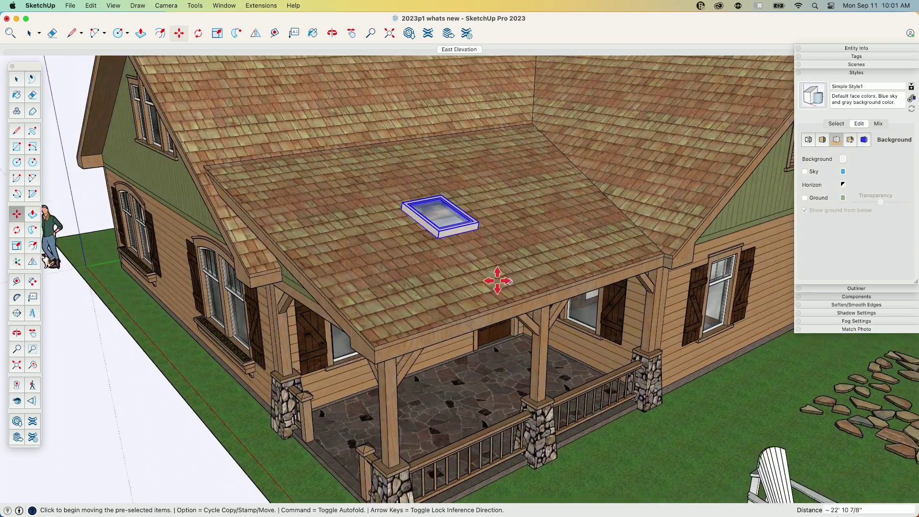
middle_click_drag(498, 281, 515, 244)
Copy the porch roof skylight by its snap point onto the main roof slope, about 14' 6" away.
middle_click_drag(429, 220, 505, 261)
left_click(443, 245)
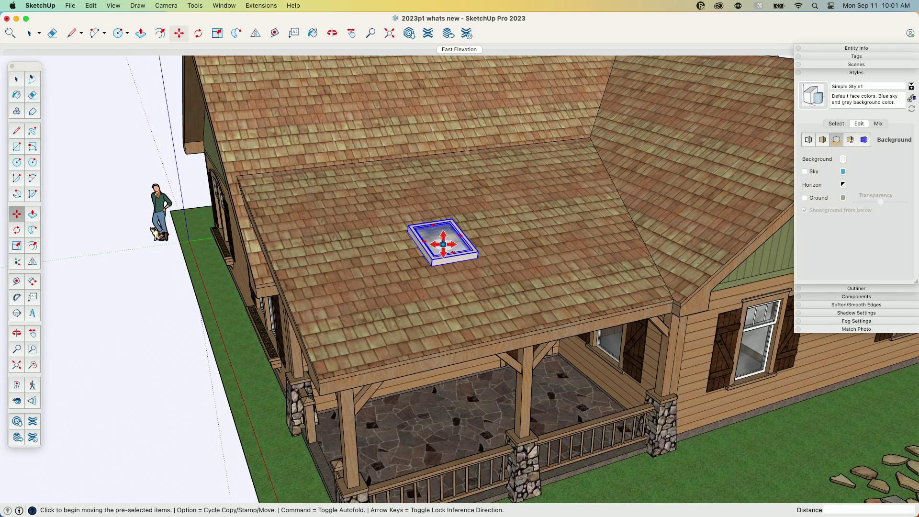
left_click(443, 244)
key("alt")
middle_click_drag(525, 221, 616, 239)
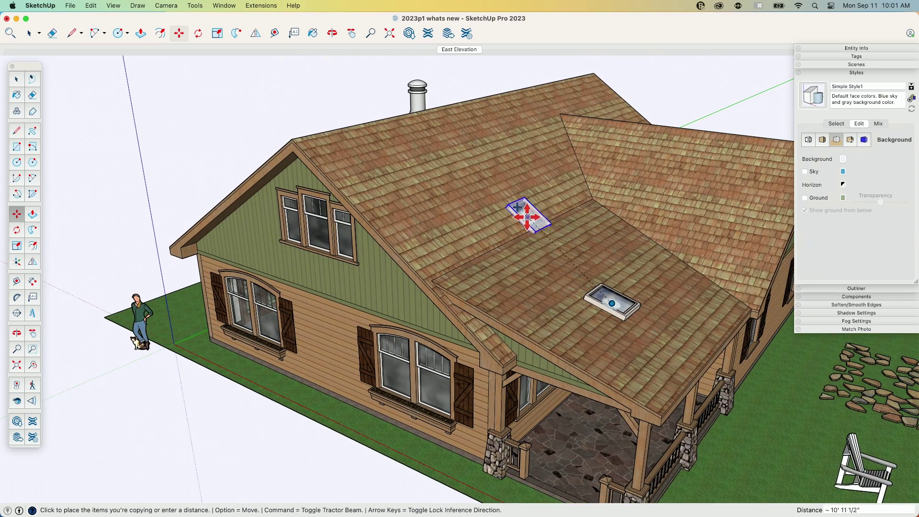
left_click(473, 182)
middle_click_drag(554, 207, 498, 184)
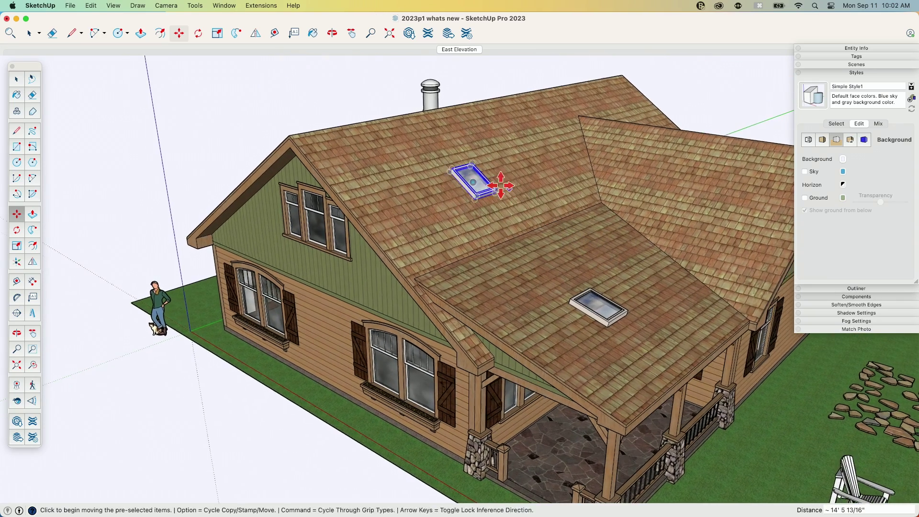
Copy the main roof skylight by its snap point onto the adjoining gable roof slope, about 18' 2" away.
left_click(473, 182)
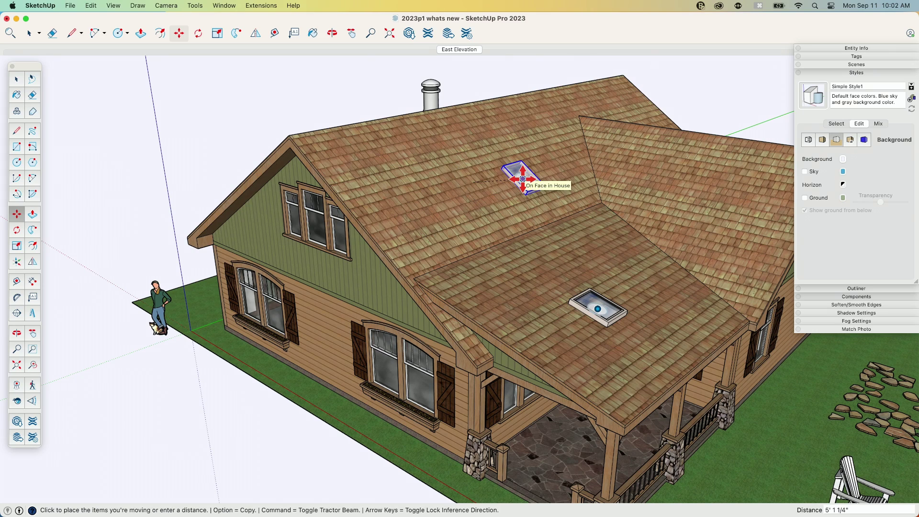
key("alt")
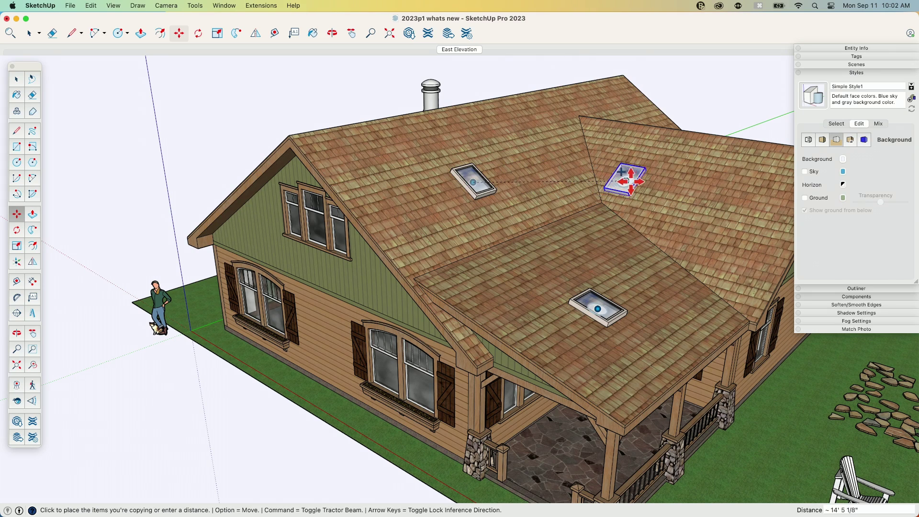
left_click(702, 197)
Examine from several angles how the three skylights sit on the differently sloped roof faces.
middle_click_drag(706, 320, 588, 274)
scroll(589, 289, "down", 8)
middle_click_drag(667, 173, 425, 176)
middle_click_drag(455, 285, 526, 251)
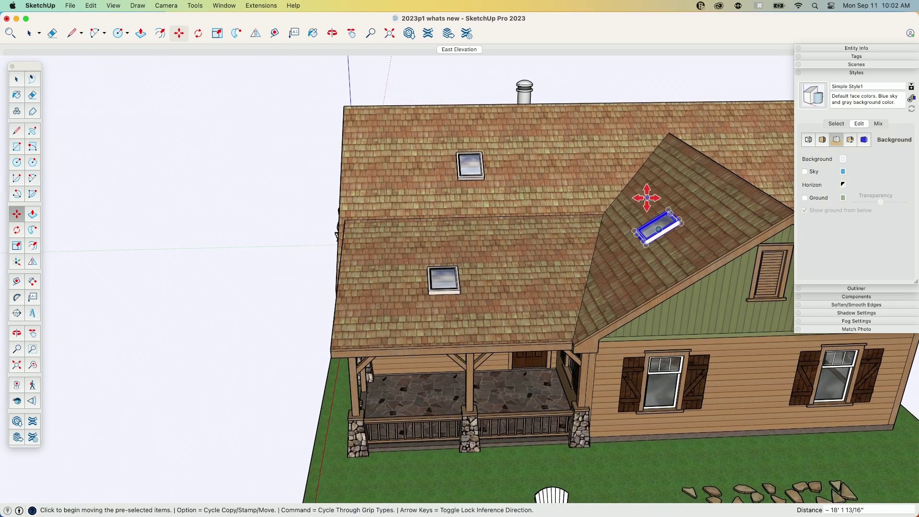
middle_click_drag(646, 198, 664, 198)
middle_click_drag(527, 140, 259, 316)
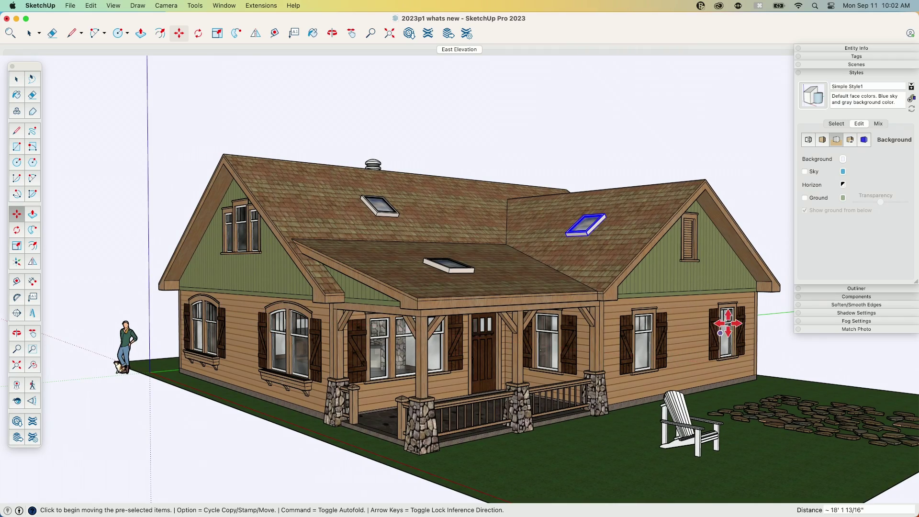
middle_click_drag(661, 323, 349, 256)
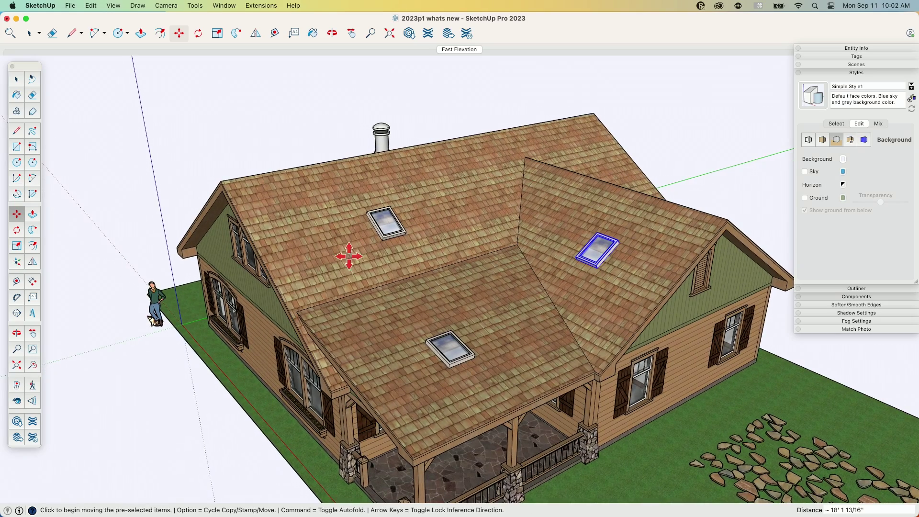
middle_click_drag(495, 374, 557, 362)
middle_click_drag(568, 263, 548, 188)
middle_click_drag(525, 223, 390, 254)
scroll(403, 214, "up", 2)
middle_click_drag(502, 304, 463, 274)
middle_click_drag(339, 288, 311, 276)
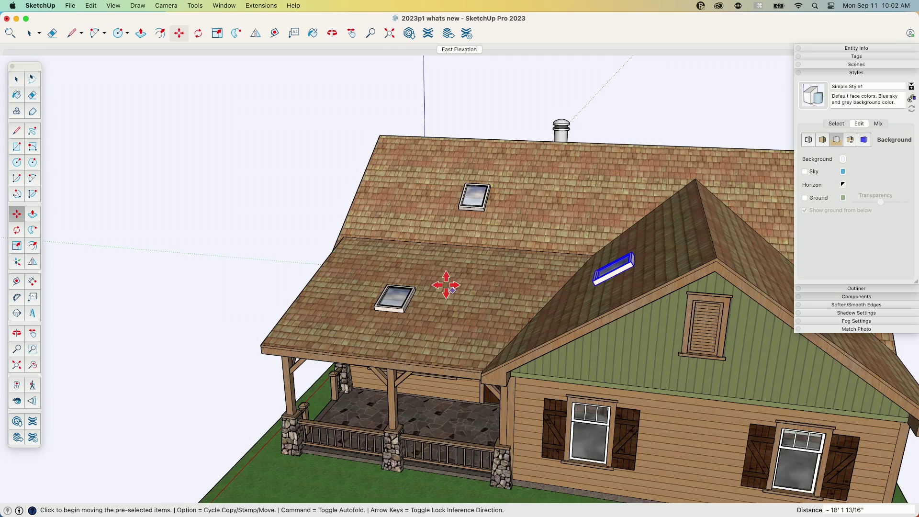
middle_click_drag(446, 285, 410, 242)
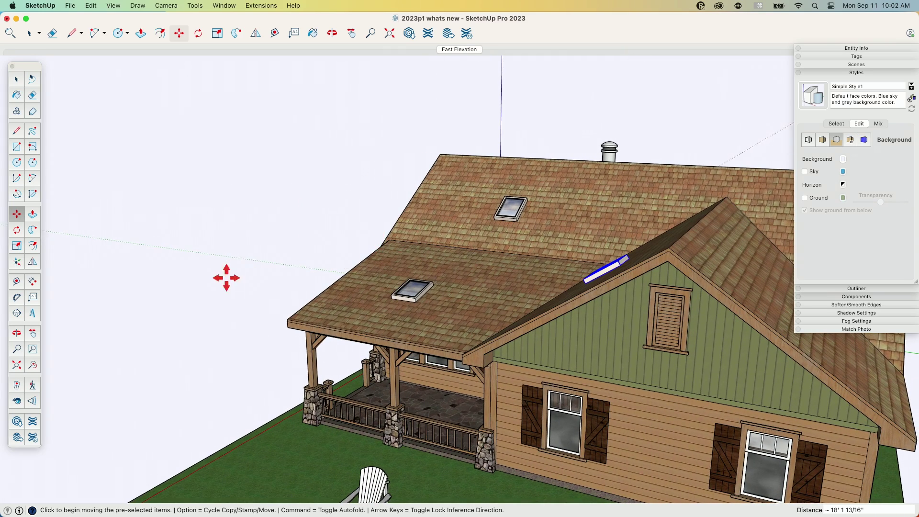
middle_click_drag(318, 262, 410, 294)
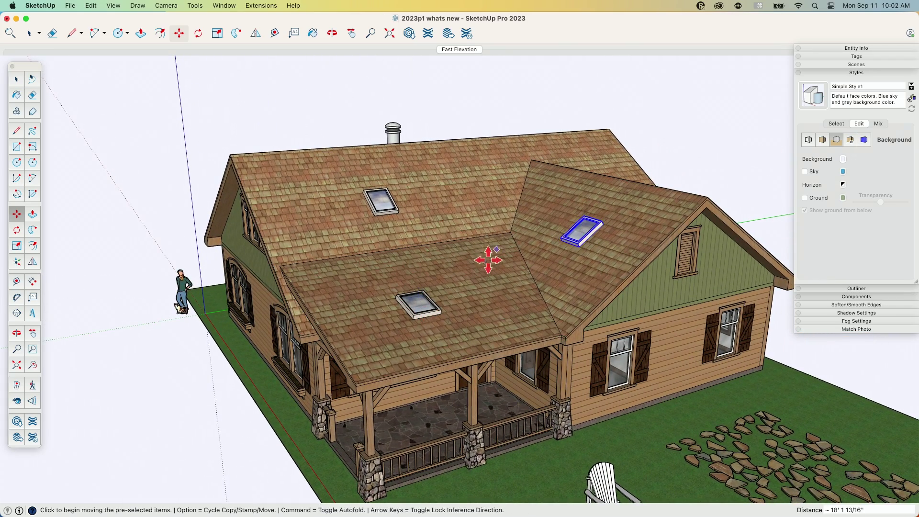
scroll(478, 247, "down", 1)
middle_click_drag(488, 260, 488, 239)
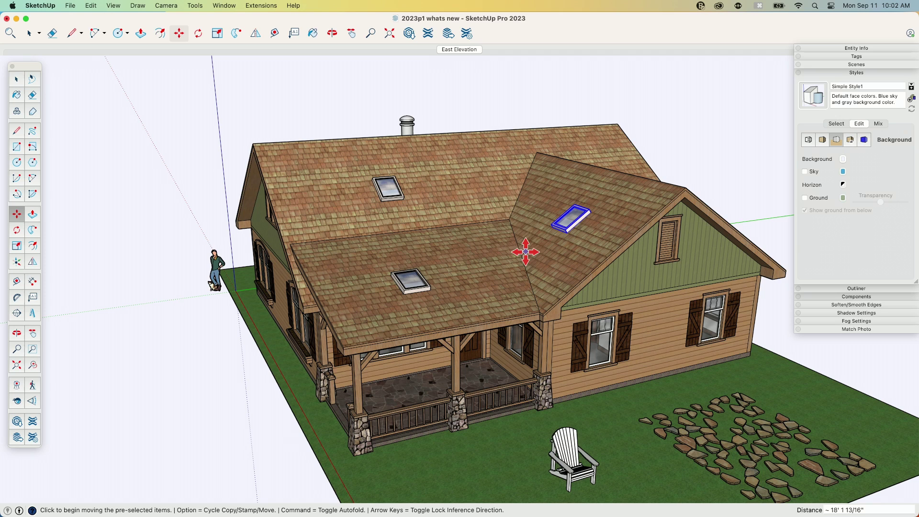
Use Flip in copy mode to mirror the white lawn chair about the angled front corner face of its armrest.
left_click(27, 34)
left_click(581, 464)
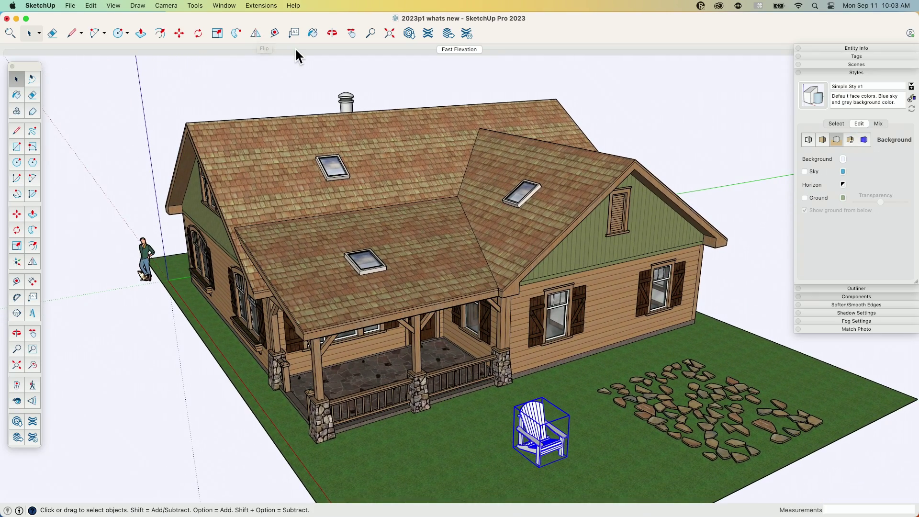
left_click(255, 35)
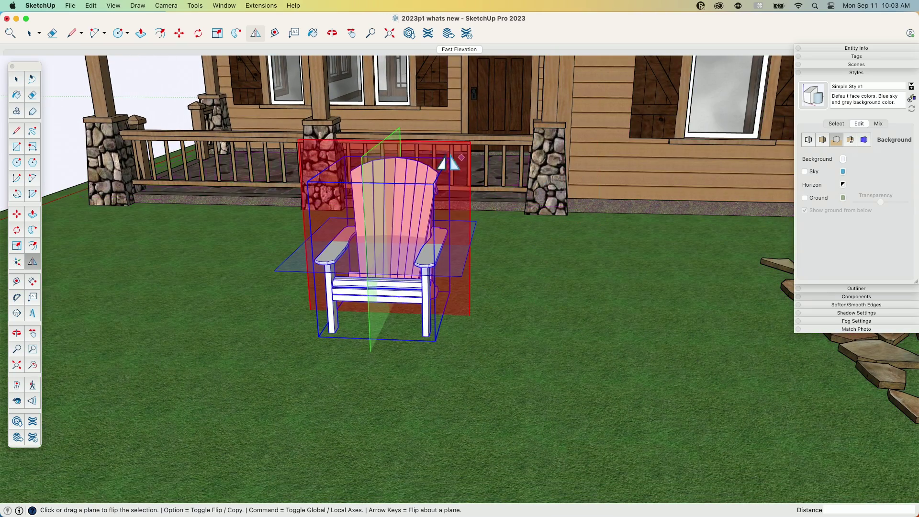
middle_click_drag(324, 139, 430, 127)
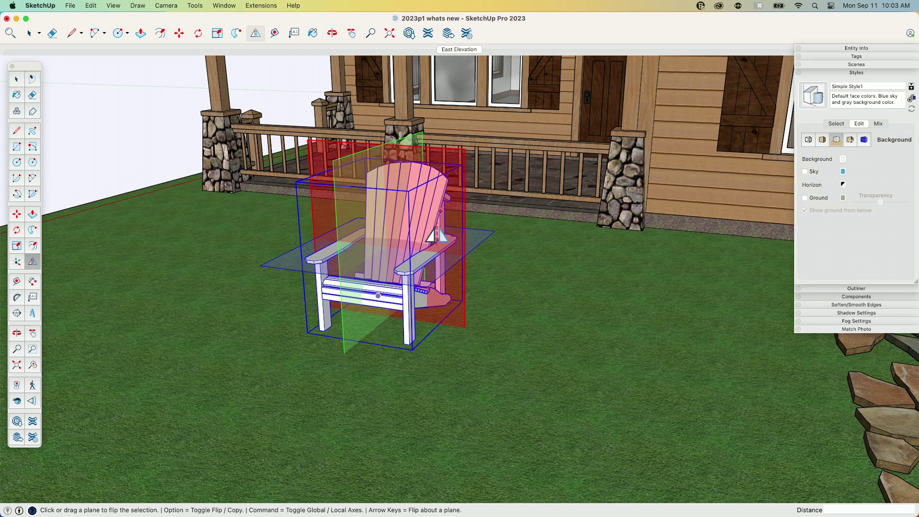
key("alt")
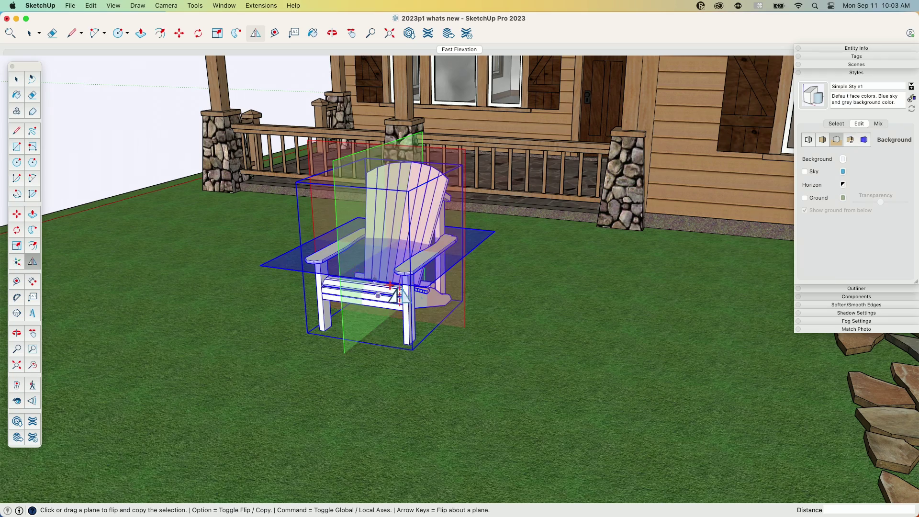
scroll(457, 240, "up", 6)
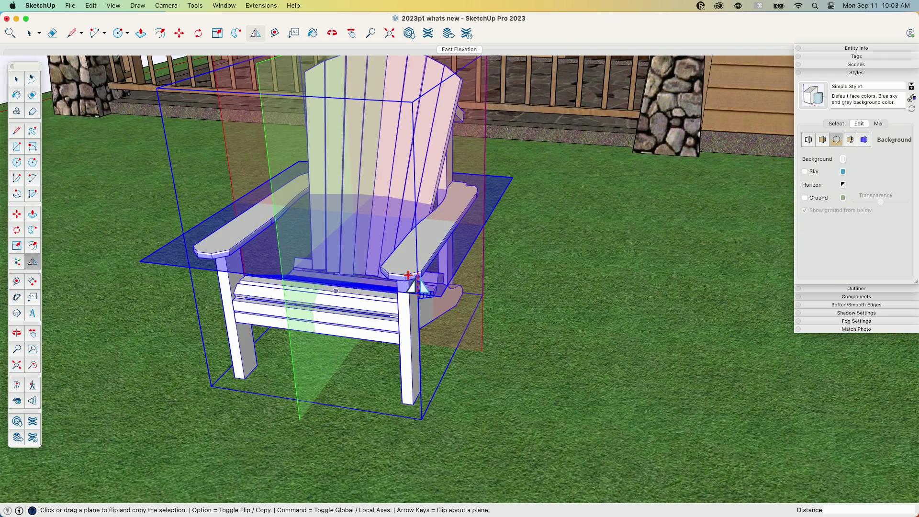
scroll(414, 282, "up", 5)
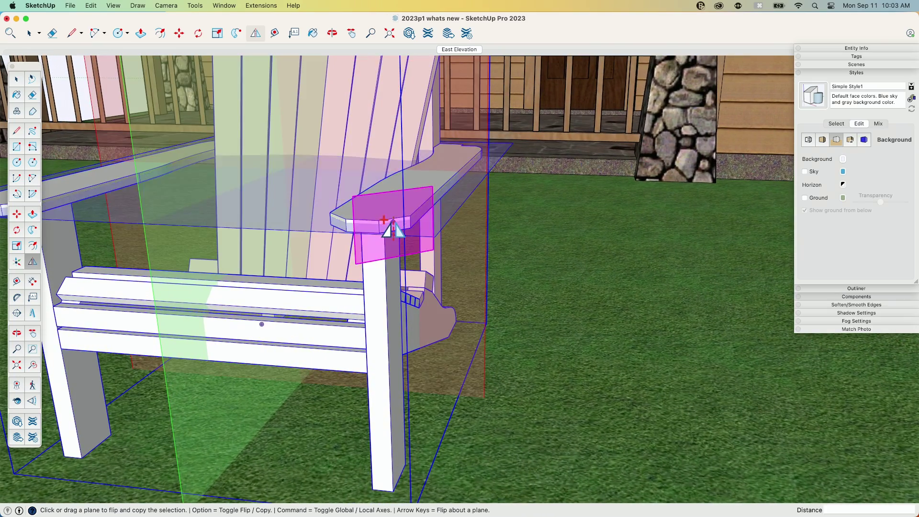
middle_click_drag(393, 230, 448, 227)
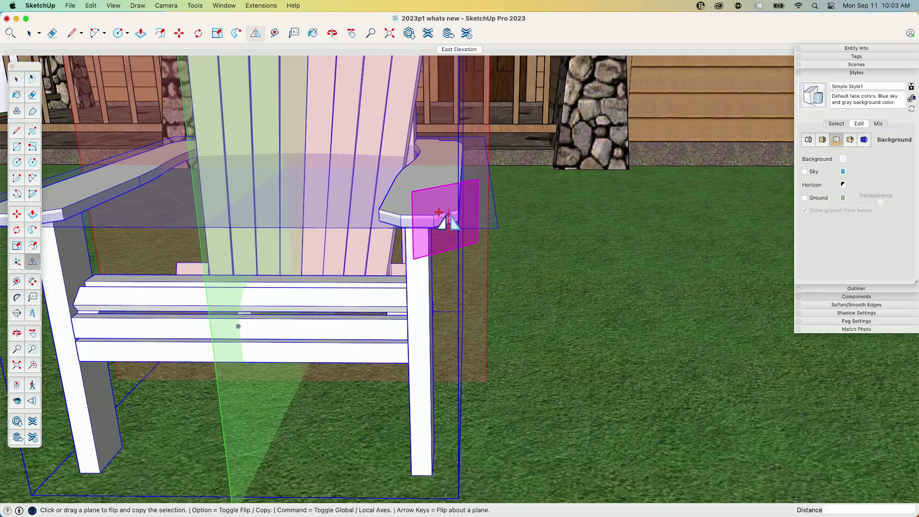
scroll(448, 220, "down", 10)
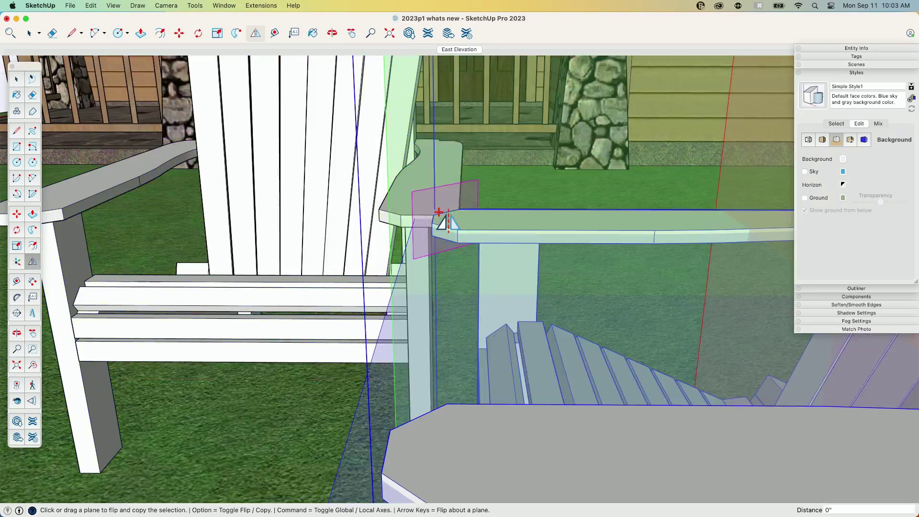
key("space")
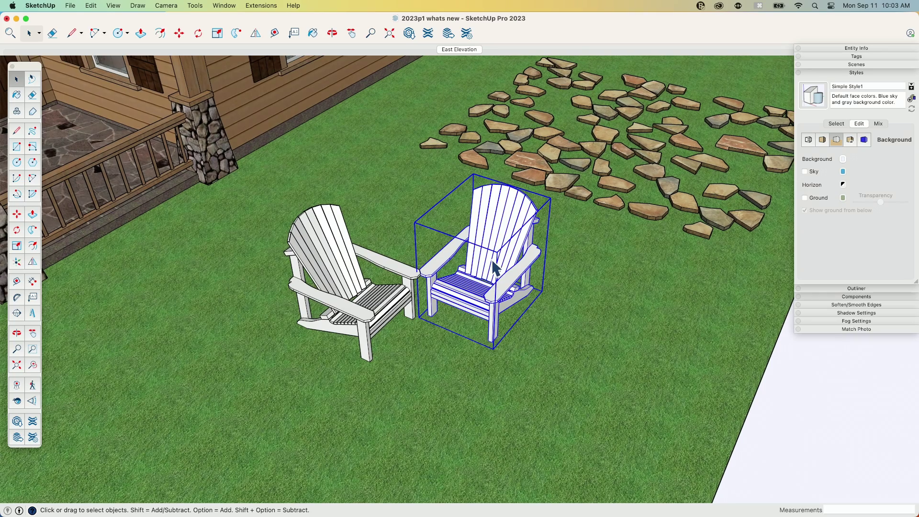
Move the mirrored chair copy about 1' 3" away from the original chair.
key("m")
left_click(493, 256)
left_click(544, 257)
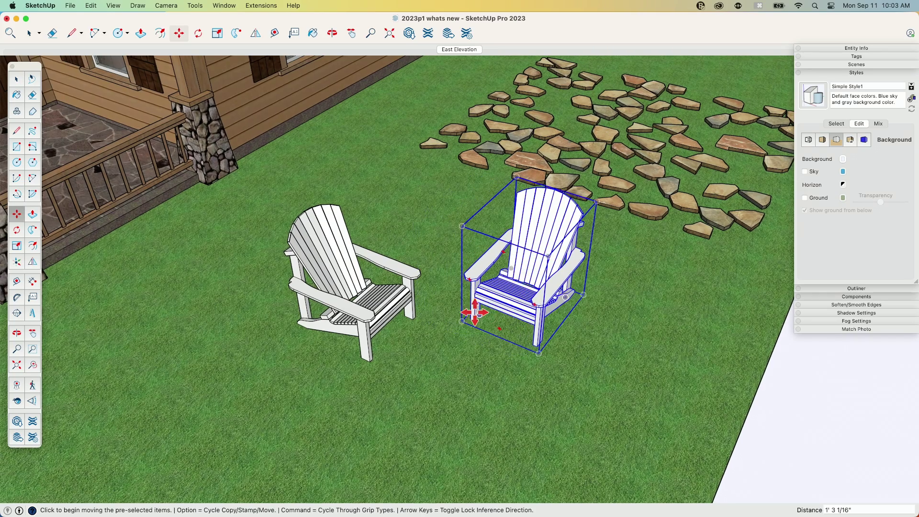
Examine the original lawn chair and its mirrored copy side by side from several close-up angles.
scroll(342, 263, "up", 3)
middle_click_drag(525, 273, 412, 191)
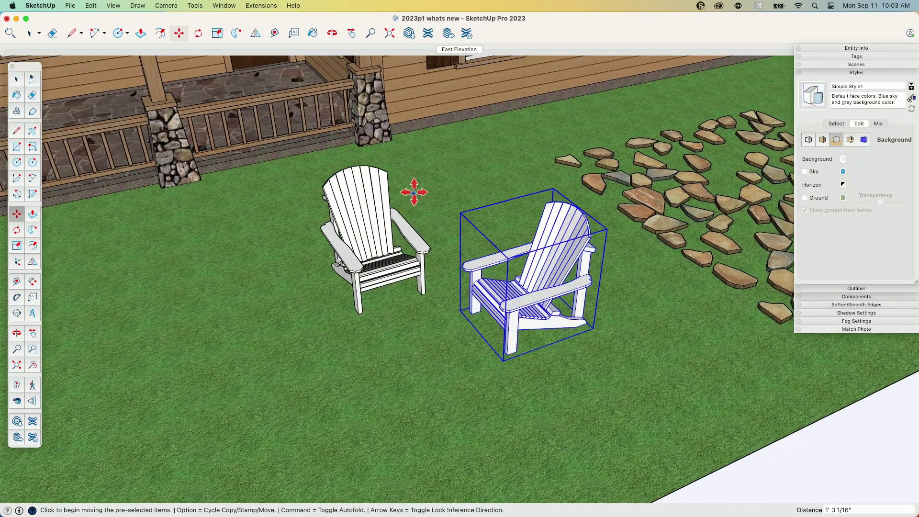
middle_click_drag(409, 267, 365, 273)
middle_click_drag(495, 297, 553, 322)
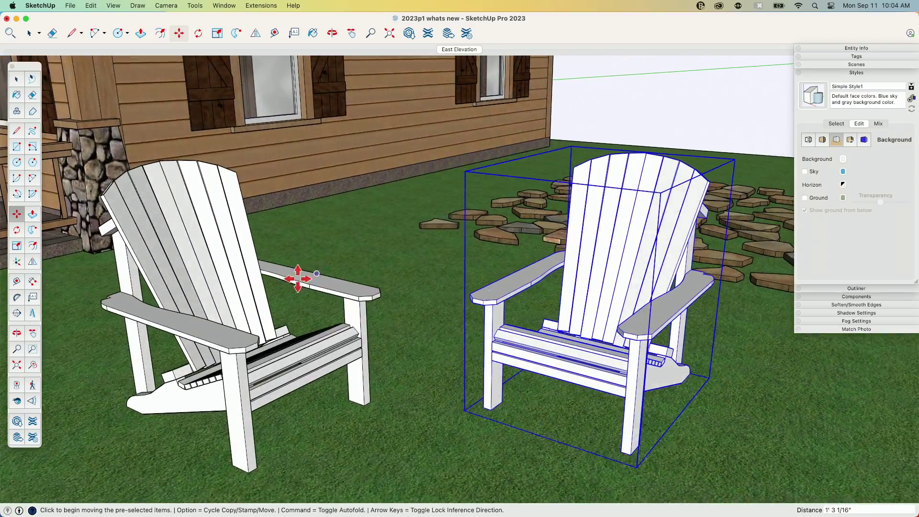
middle_click_drag(298, 278, 464, 271)
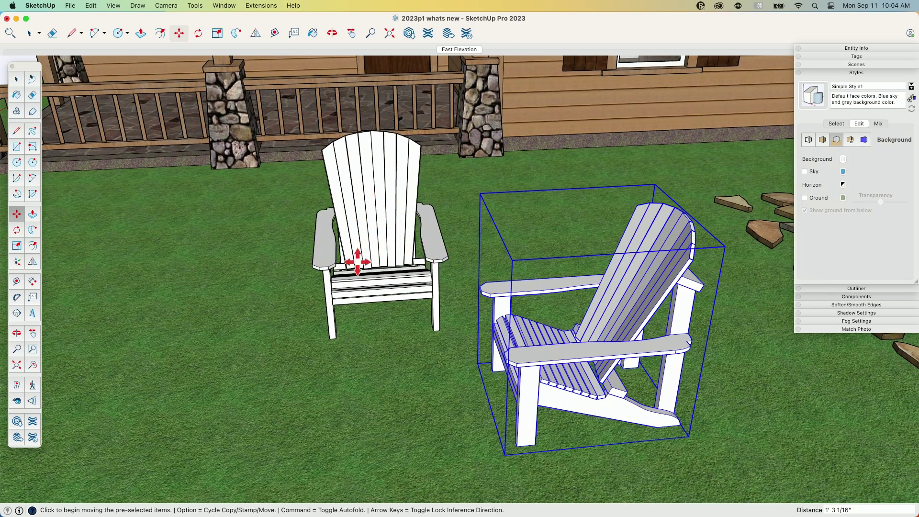
Turn on Sky and Ground in the background settings of the Simple Style1 style.
scroll(580, 396, "down", 5)
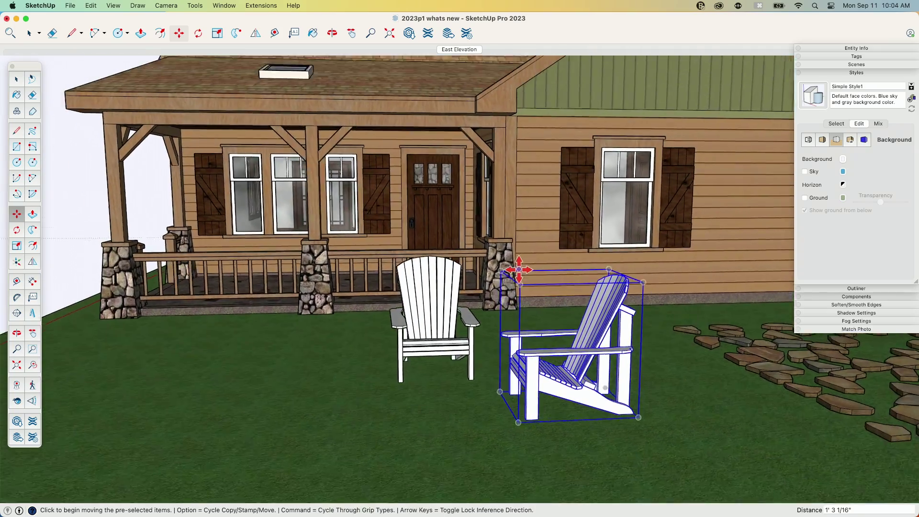
scroll(512, 269, "down", 6)
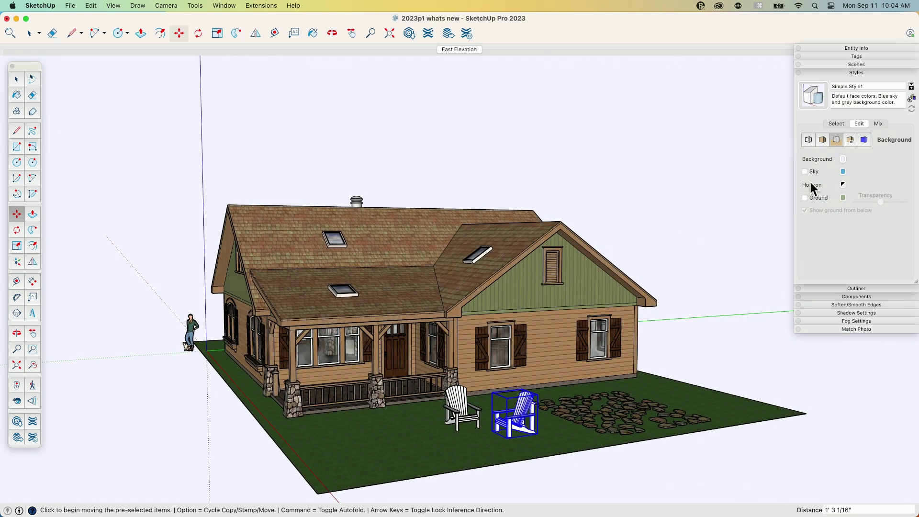
left_click(804, 171)
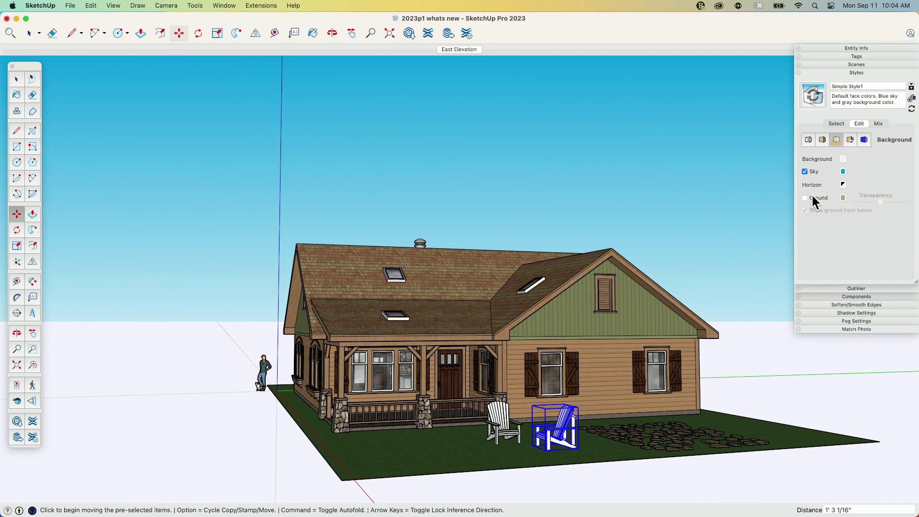
left_click(803, 196)
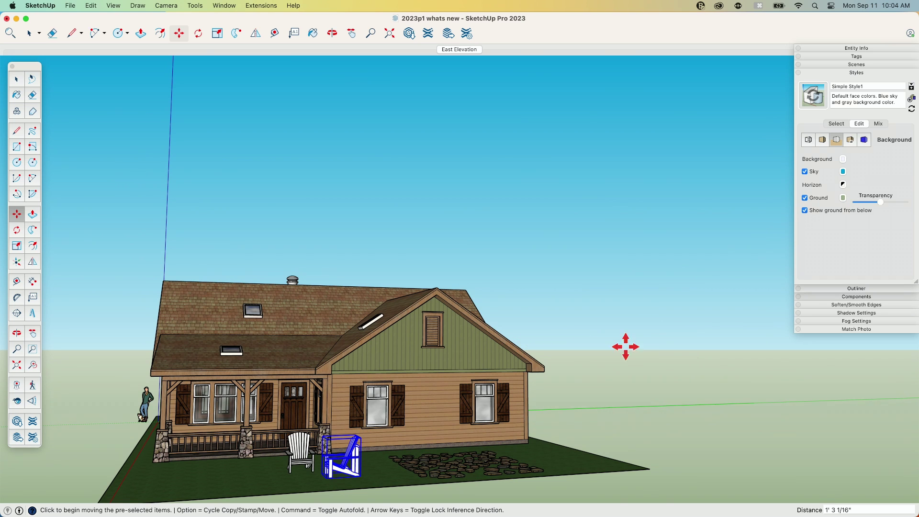
Open the Horizon color for editing with the pencil palette and place the color picker clear of the house.
left_click(843, 186)
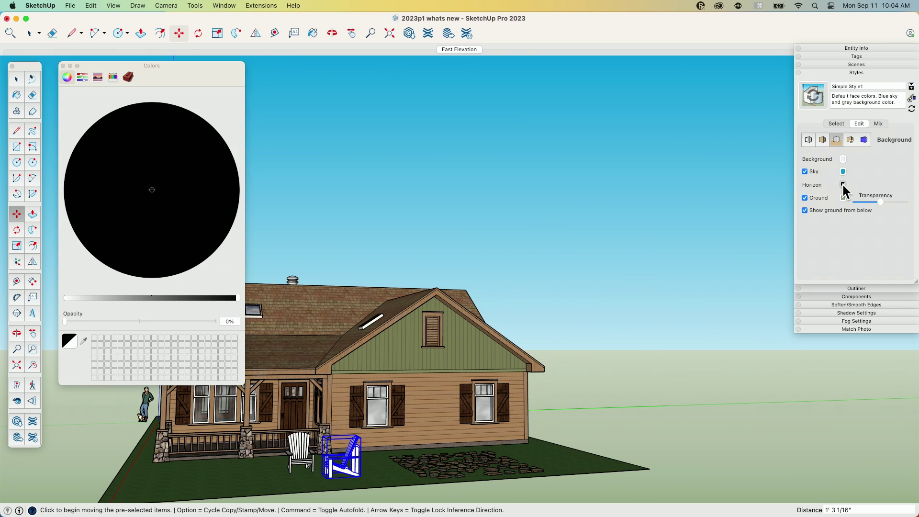
left_click(113, 78)
mouse_move(163, 66)
left_mouse_down()
mouse_move(323, 94)
mouse_move(676, 77)
left_mouse_up()
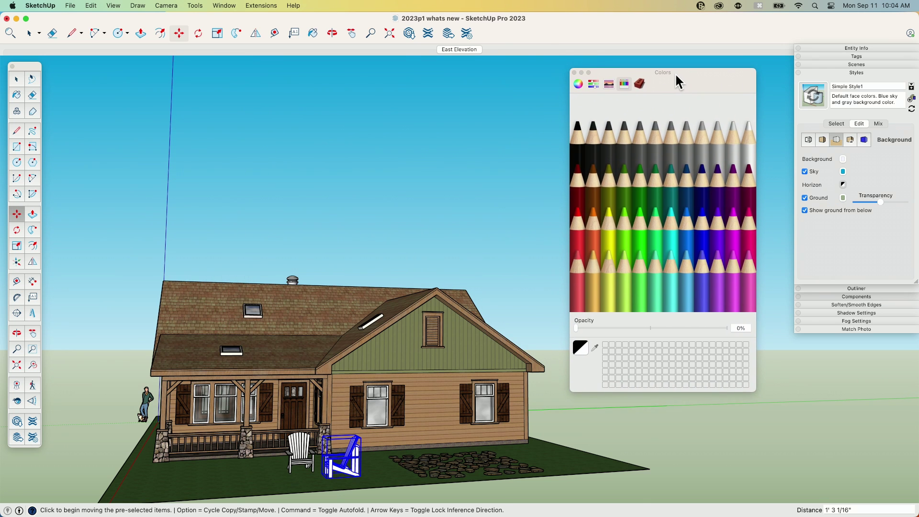
Try Lemon, Magenta, Tangerine and Cantaloupe as the horizon color.
left_click(636, 225)
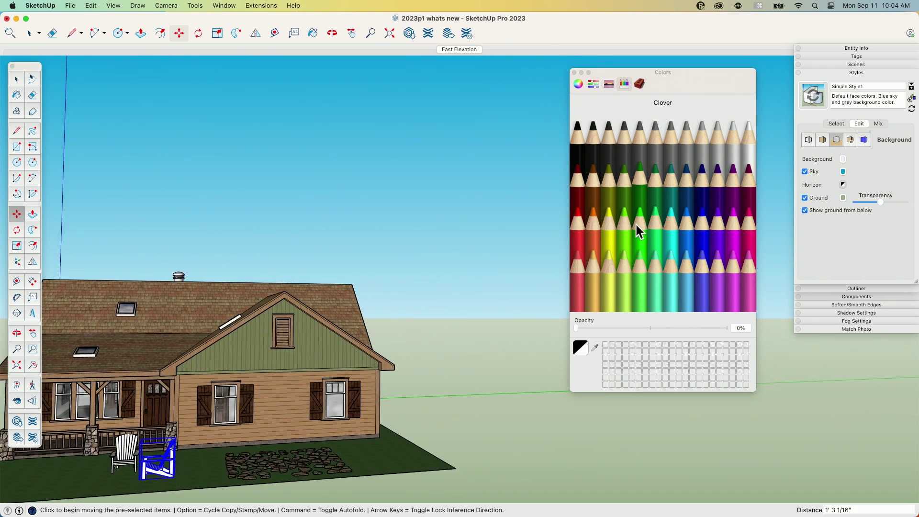
left_click(603, 229)
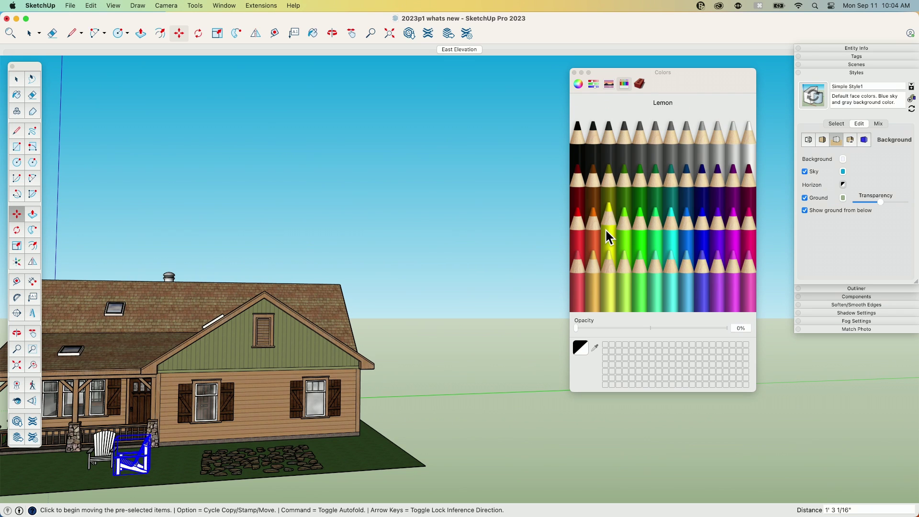
left_click(605, 229)
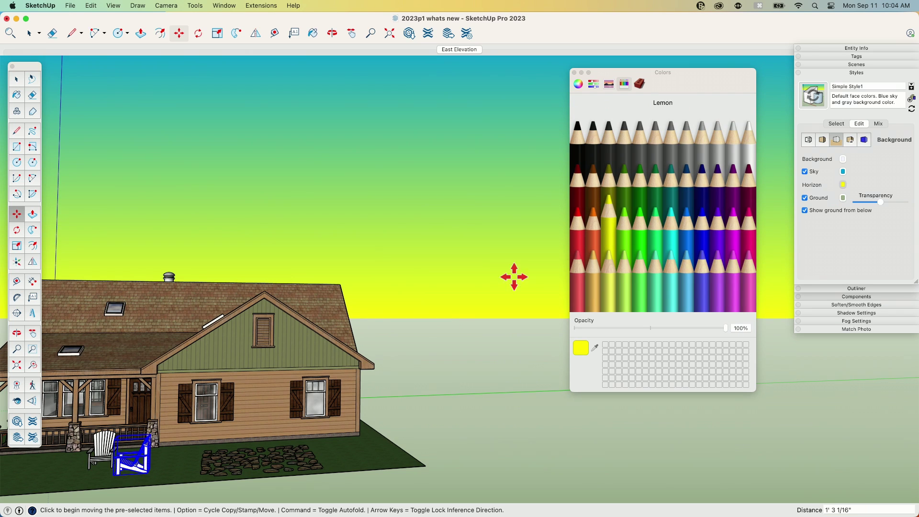
left_click(733, 220)
left_click(589, 242)
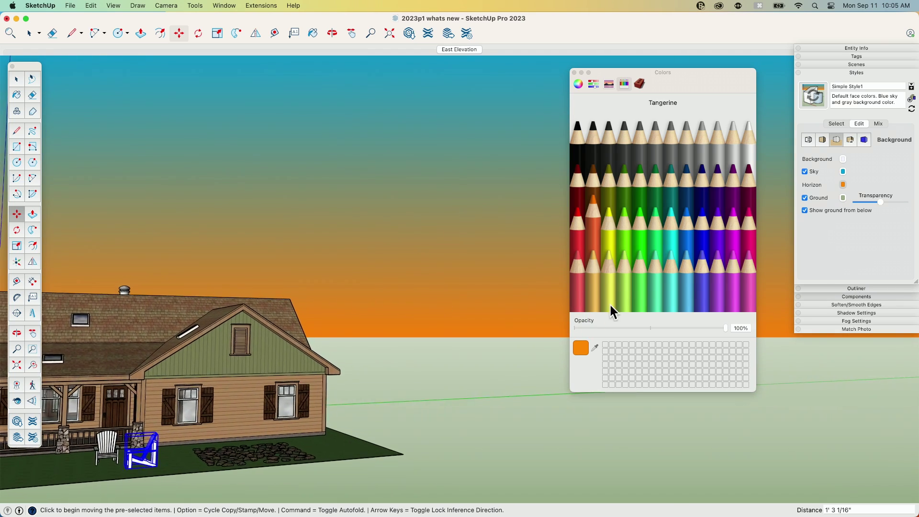
left_click(594, 275)
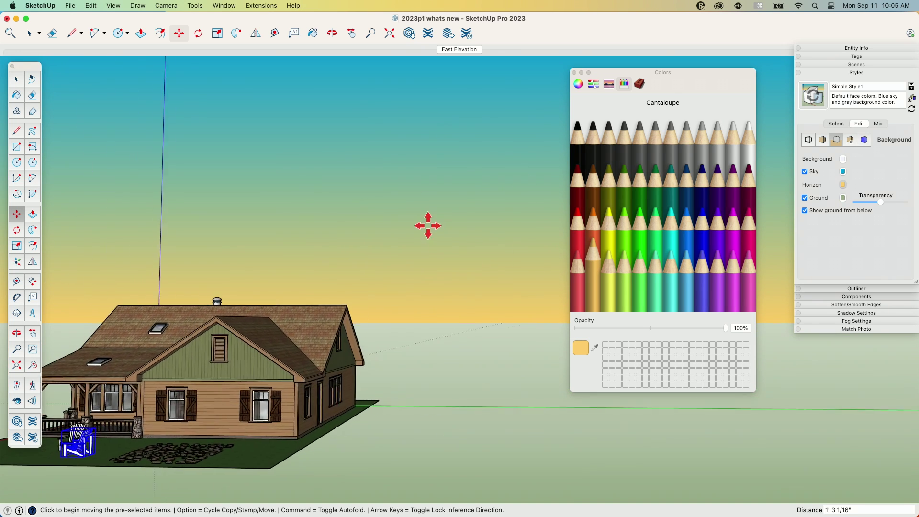
Try light blues such as Ice and Sky, a gray, and Fern as the horizon color.
left_click(670, 228)
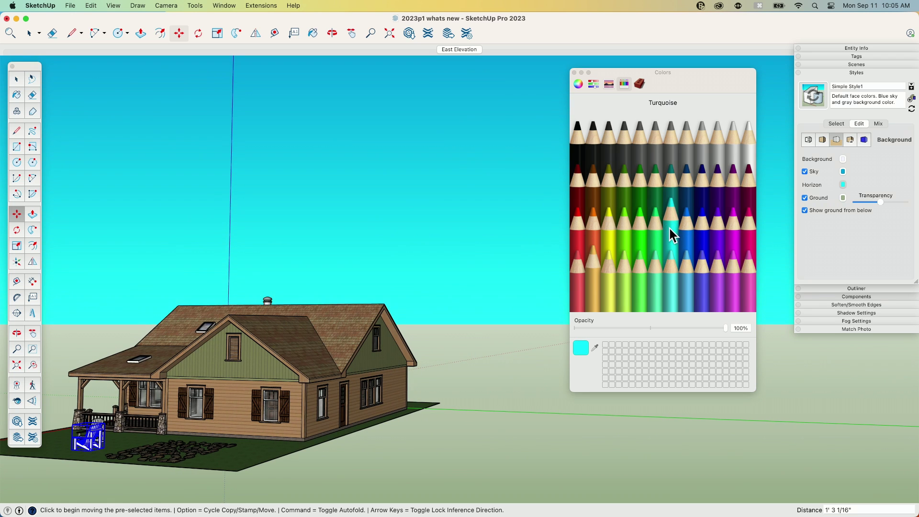
left_click(672, 286)
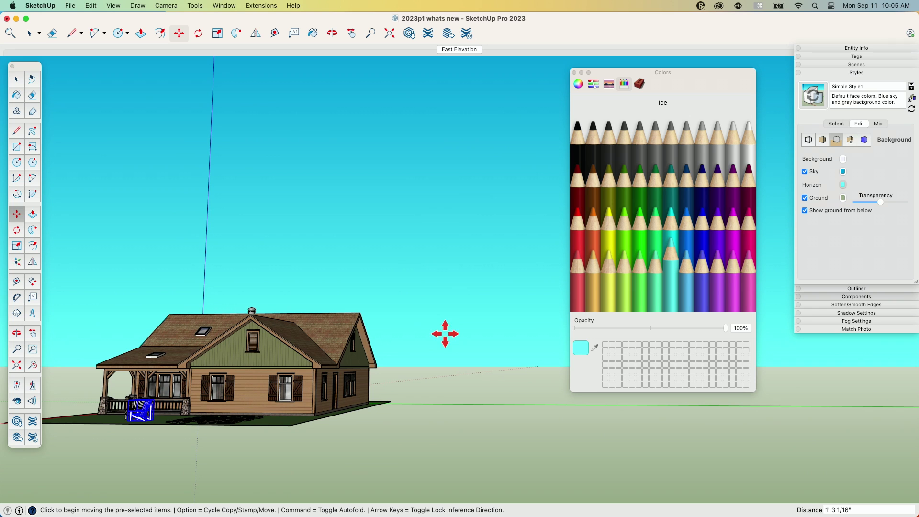
left_click(683, 280)
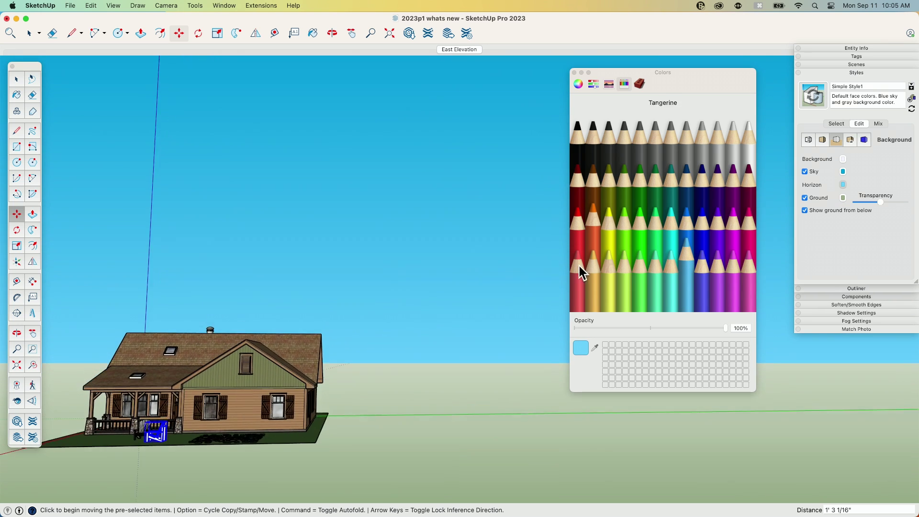
left_click(607, 137)
left_click(717, 148)
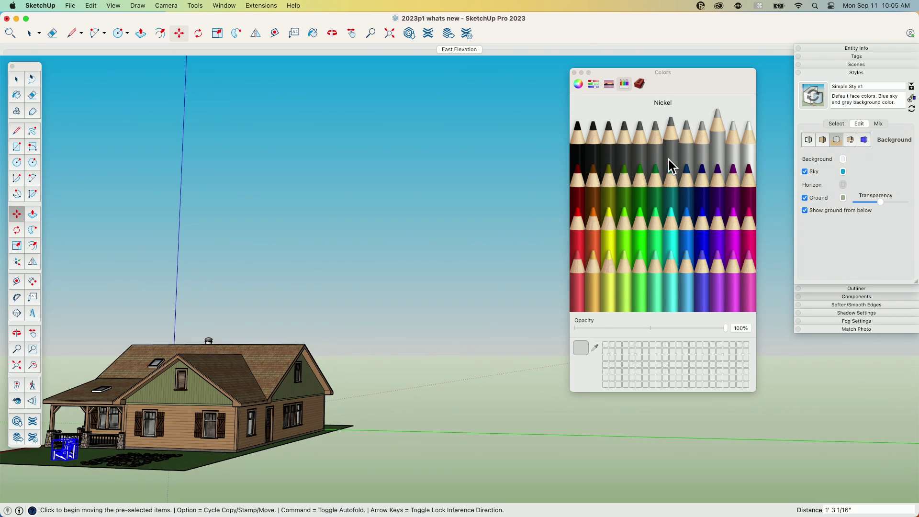
left_click(696, 202)
left_click(617, 200)
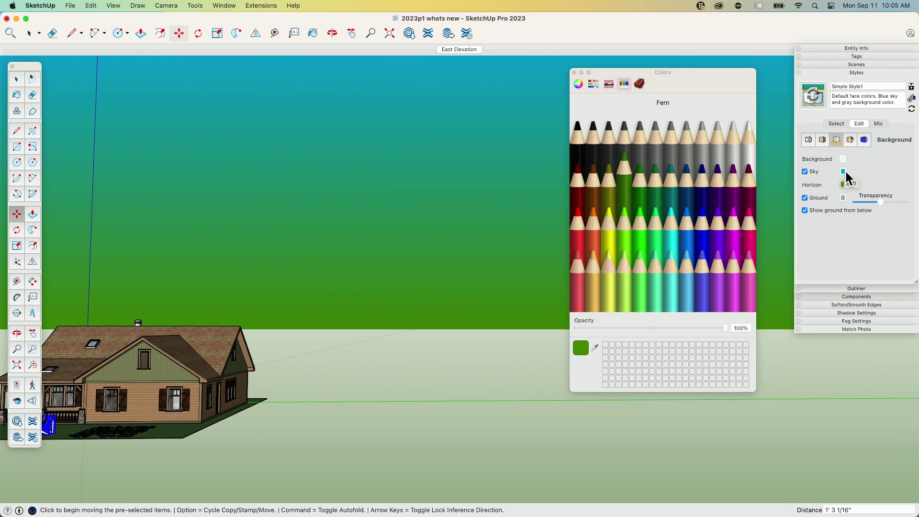
Set the horizon color to Carnation after sampling neighboring purple shades, and close the color picker.
left_click(734, 298)
left_click(716, 299)
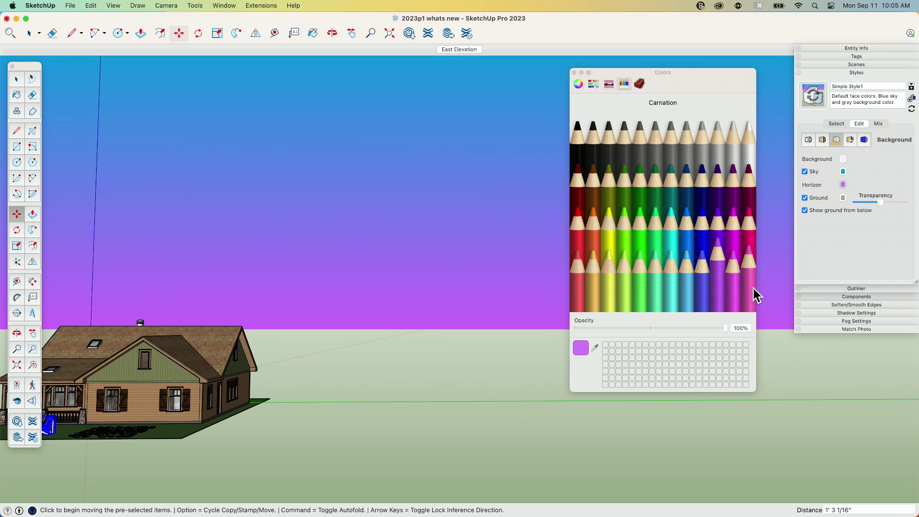
left_click(753, 288)
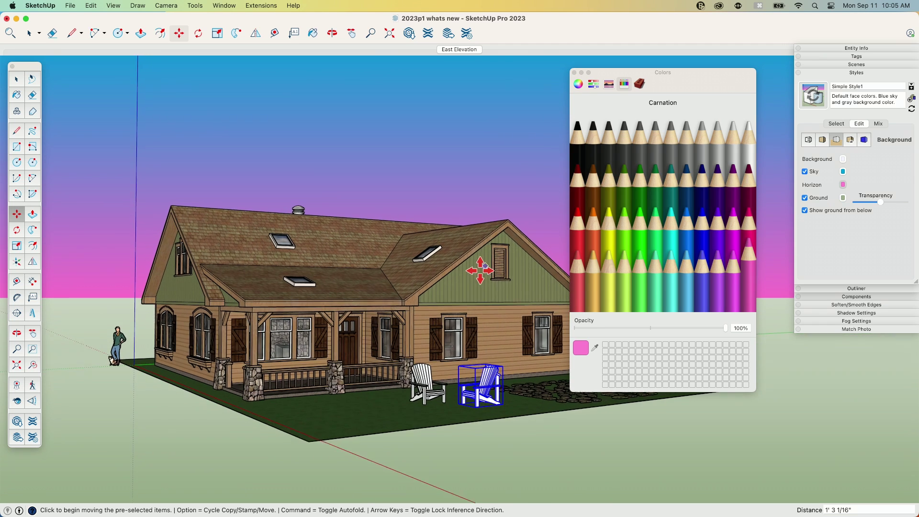
left_click(575, 73)
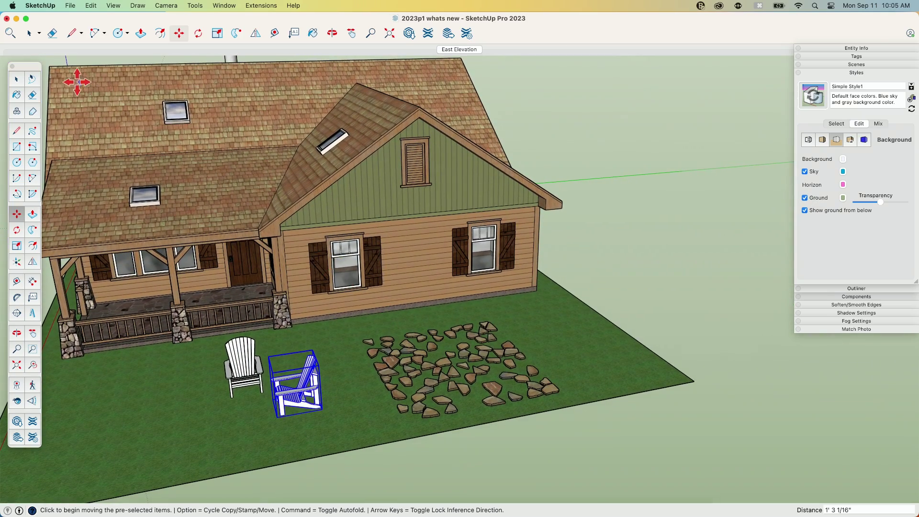
Select the flagstone patio beside the lawn chairs and open it for editing.
left_click(17, 80)
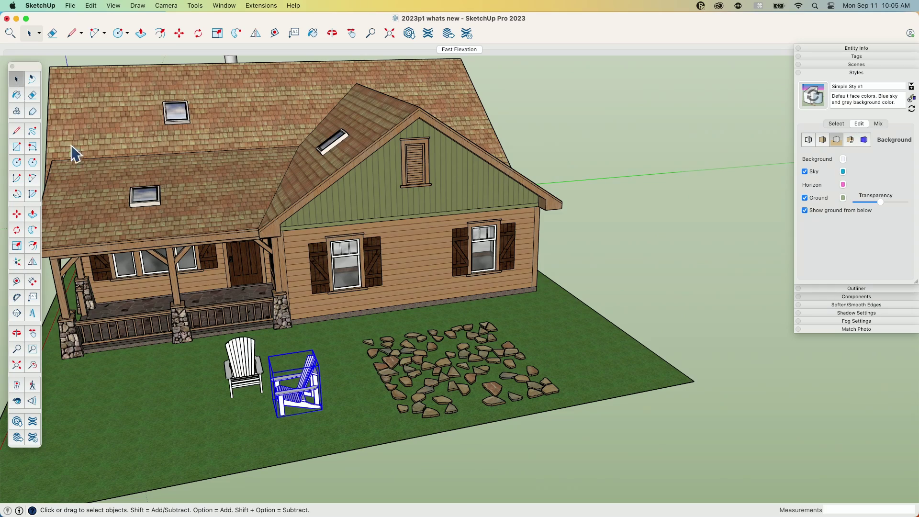
left_click(394, 372)
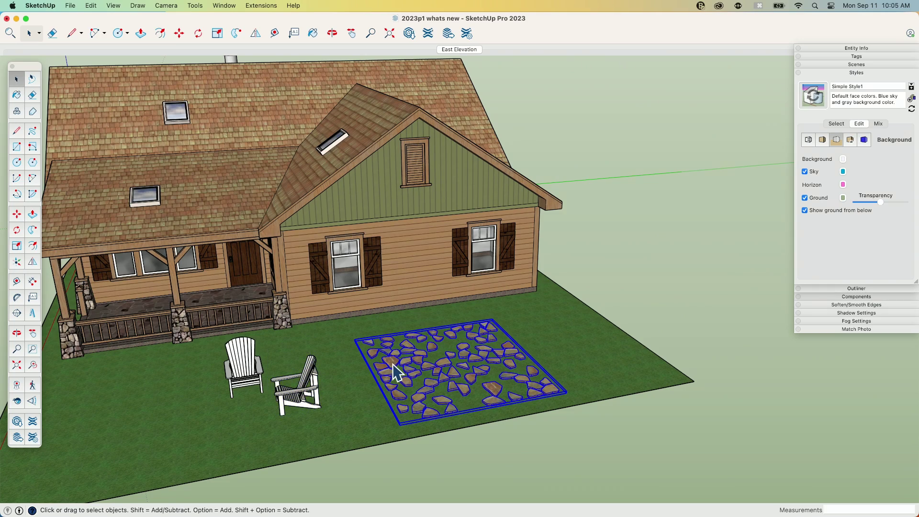
double_click(393, 364)
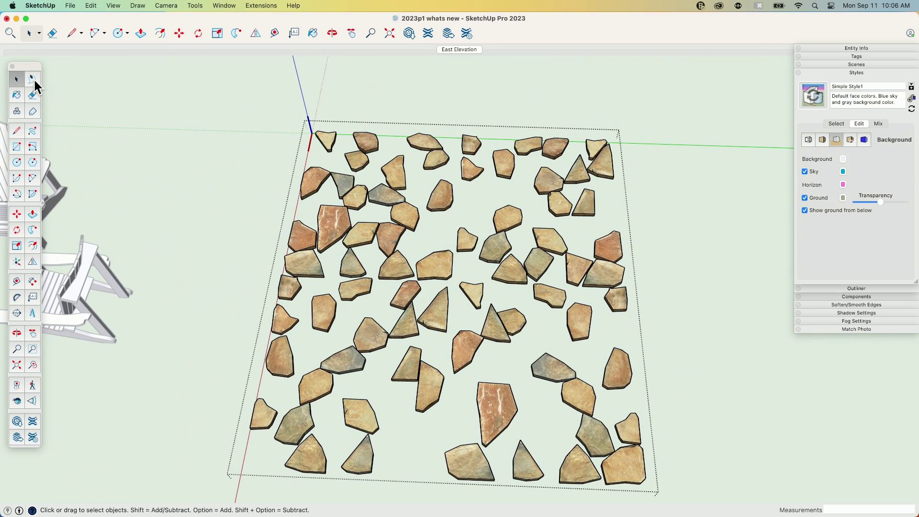
Use the Lasso tool to select a cluster of stones near the patio corner at the axes origin.
left_click(32, 78)
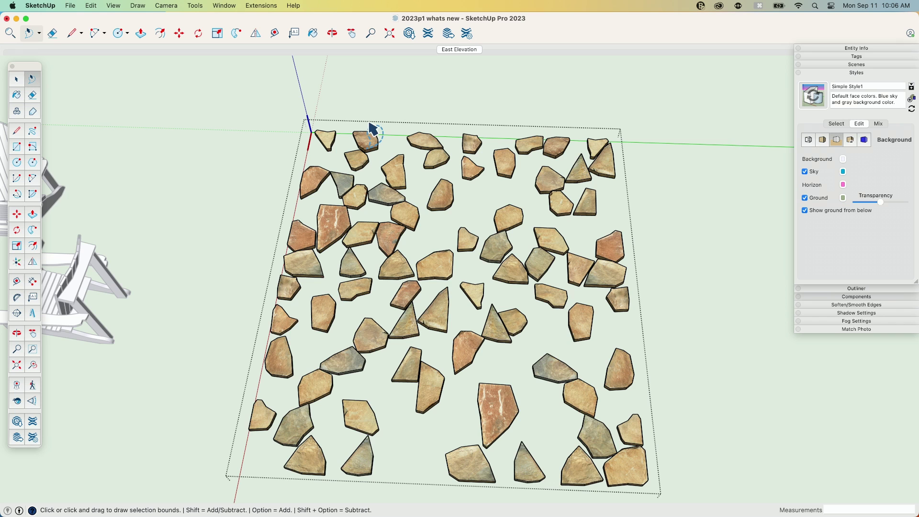
left_click_drag(344, 109, 328, 130)
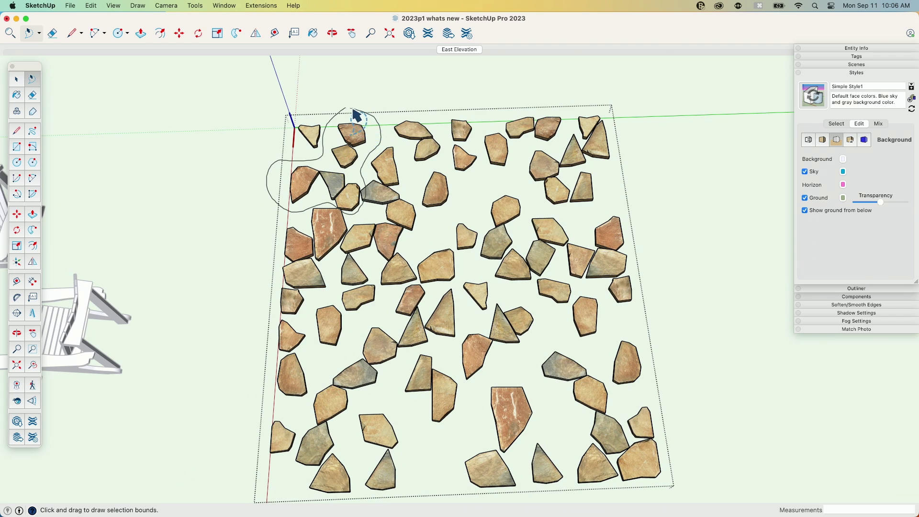
left_click_drag(354, 115, 348, 130)
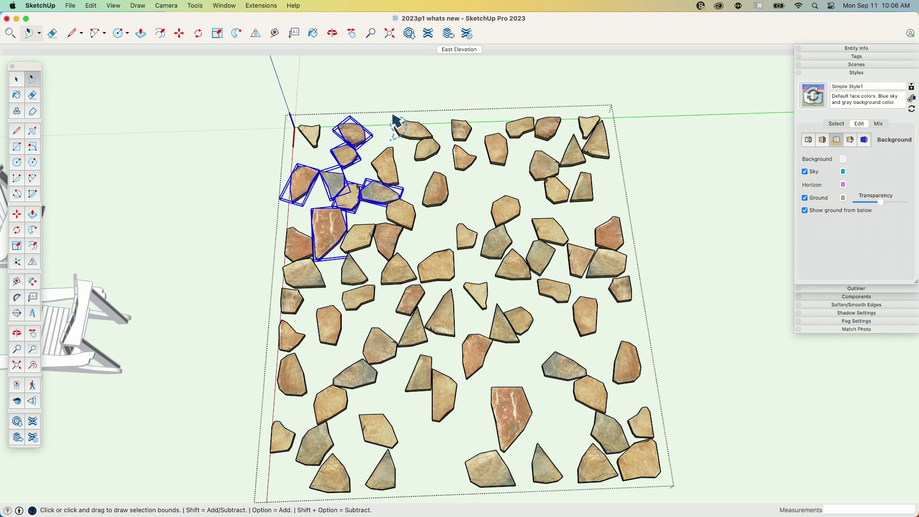
Lasso the four stones at the middle of the patio's back edge as a new selection.
left_click(440, 117)
left_click_drag(483, 137, 463, 186)
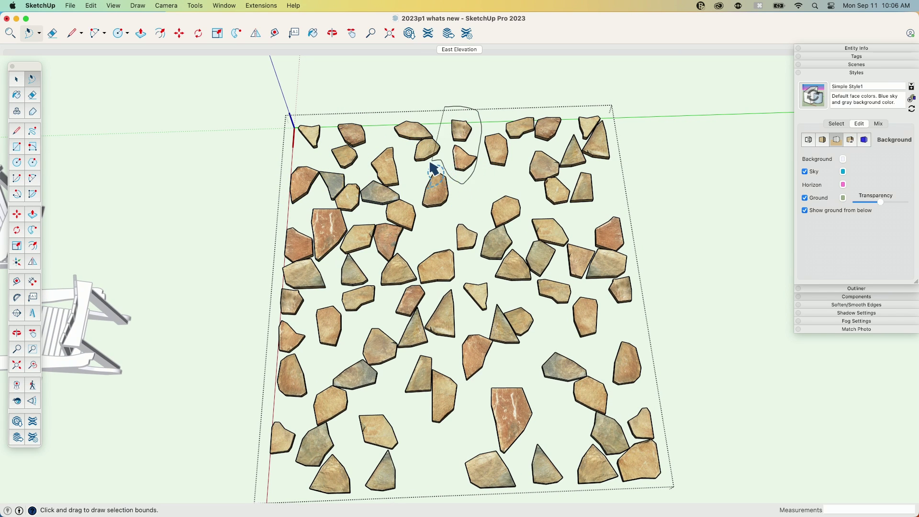
left_click_drag(416, 101, 443, 119)
middle_click_drag(452, 178, 444, 176)
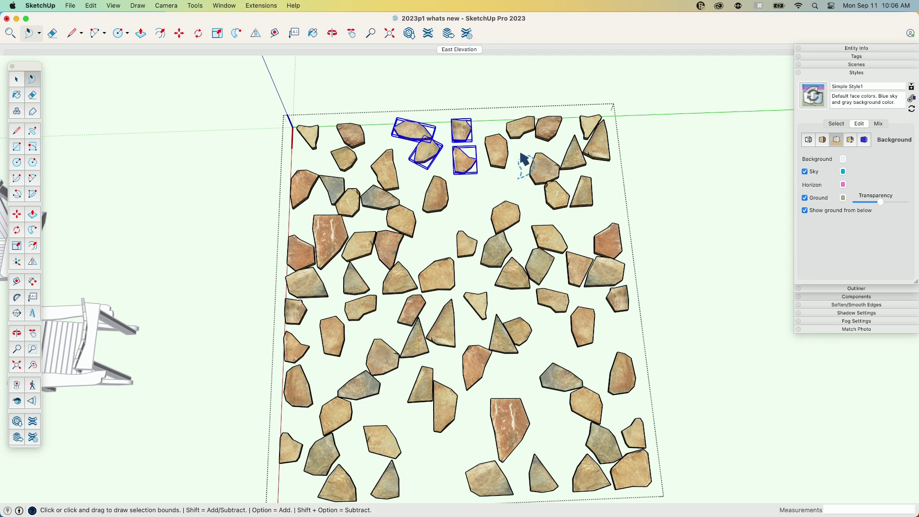
Lasso three neighboring stones along the back edge, and replace them with a selection of four stones at the far corner along the green axis.
mouse_move(524, 158)
left_mouse_down()
mouse_move(484, 172)
mouse_move(529, 106)
mouse_move(567, 122)
mouse_move(565, 148)
mouse_move(513, 153)
left_mouse_up()
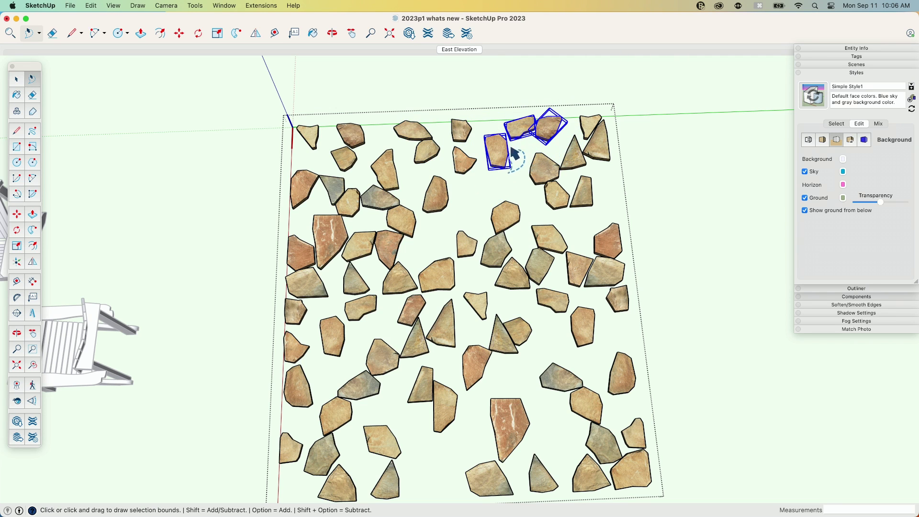
middle_click_drag(517, 145, 579, 122)
mouse_move(576, 117)
left_mouse_down()
mouse_move(553, 165)
mouse_move(566, 181)
mouse_move(625, 172)
mouse_move(613, 98)
mouse_move(576, 124)
left_mouse_up()
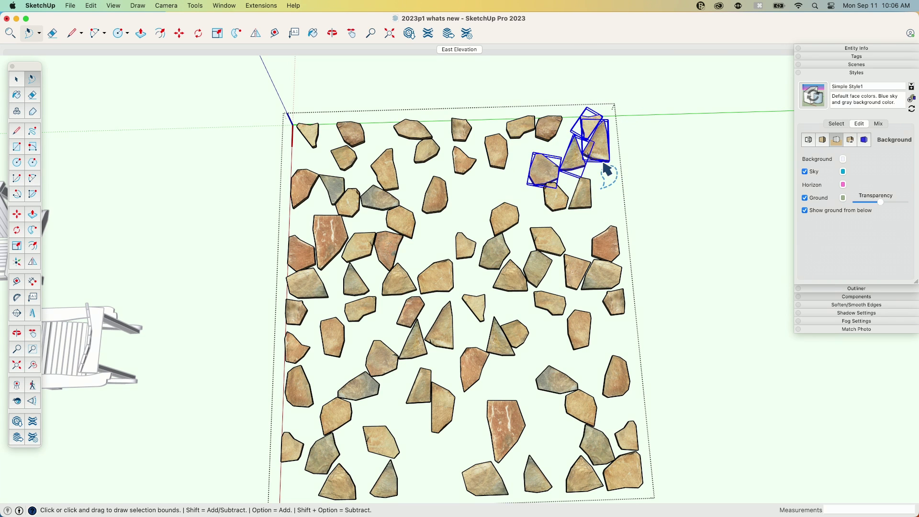
middle_click_drag(564, 149, 515, 195)
scroll(545, 216, "up", 2)
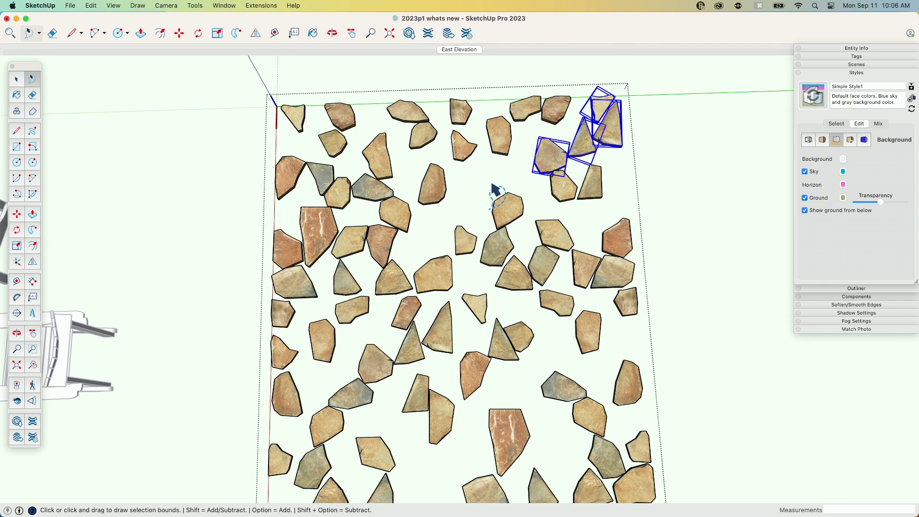
middle_click_drag(493, 187, 469, 172)
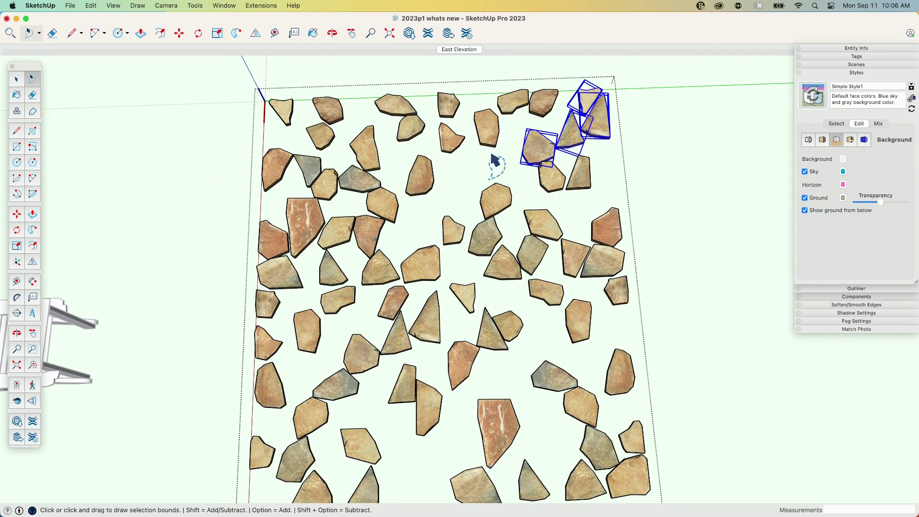
middle_click_drag(538, 256, 447, 181)
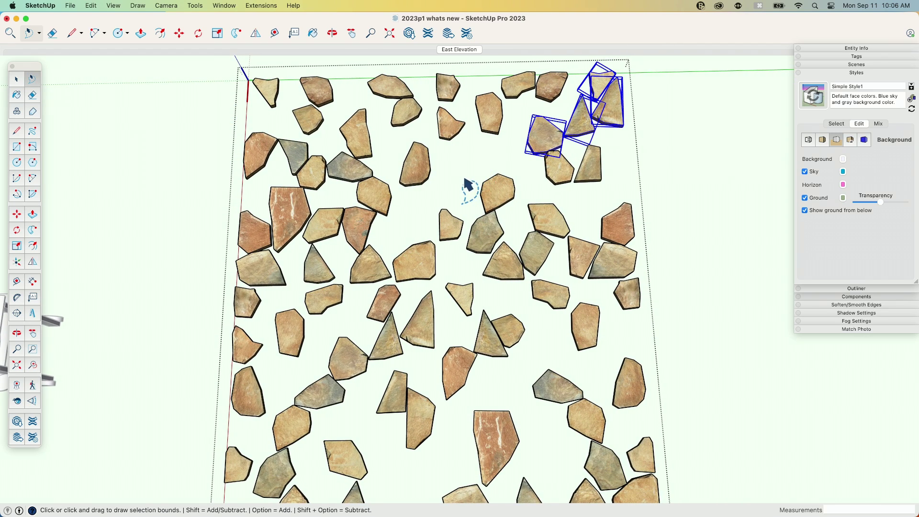
Clear the selection and trace a point-by-point lasso around seven stones winding from the patio's center to its far edge.
mouse_move(464, 178)
left_mouse_down()
mouse_move(496, 168)
mouse_move(526, 177)
mouse_move(512, 232)
mouse_move(529, 262)
mouse_move(494, 297)
mouse_move(482, 287)
mouse_move(487, 257)
mouse_move(508, 242)
mouse_move(477, 177)
left_mouse_up()
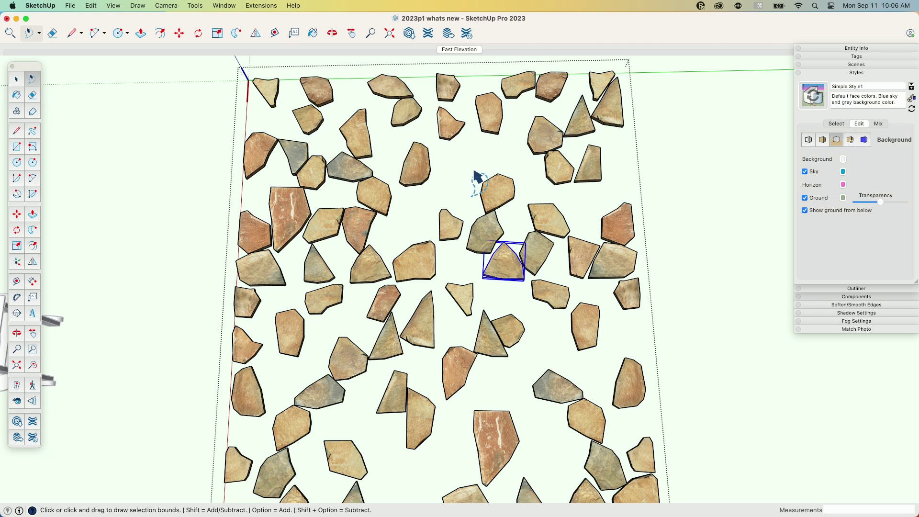
left_click(519, 174)
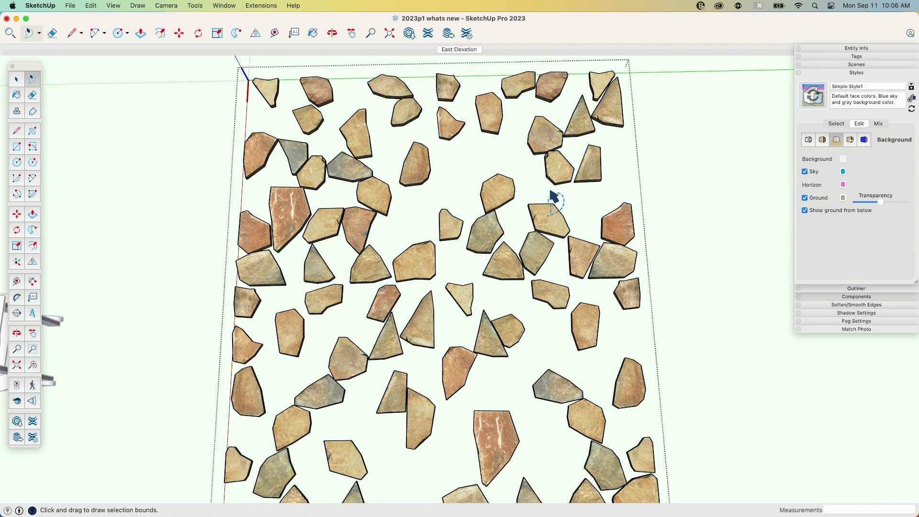
left_click(499, 159)
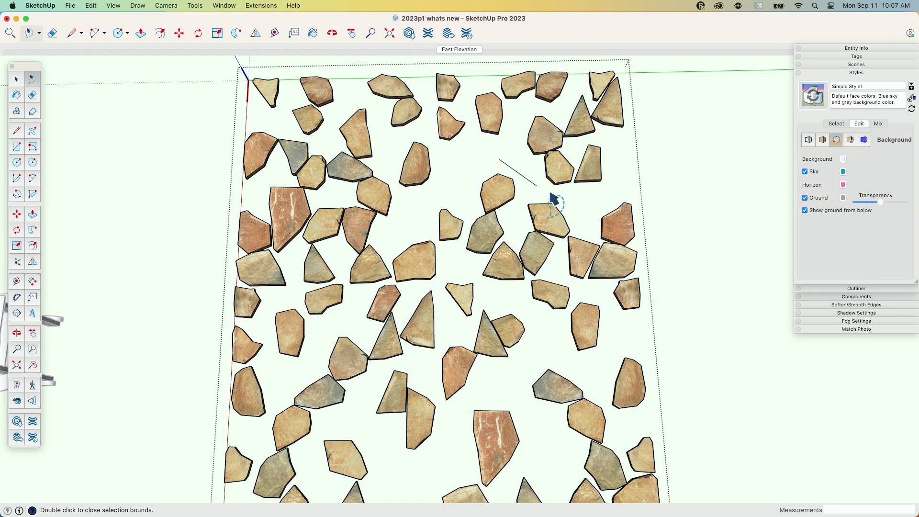
left_click(537, 185)
left_click(598, 194)
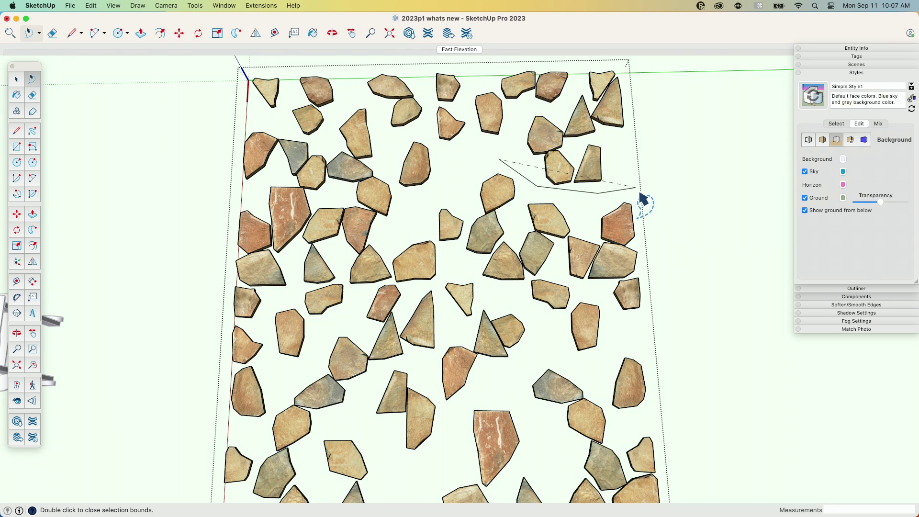
left_click(637, 188)
left_click(660, 251)
left_click(646, 272)
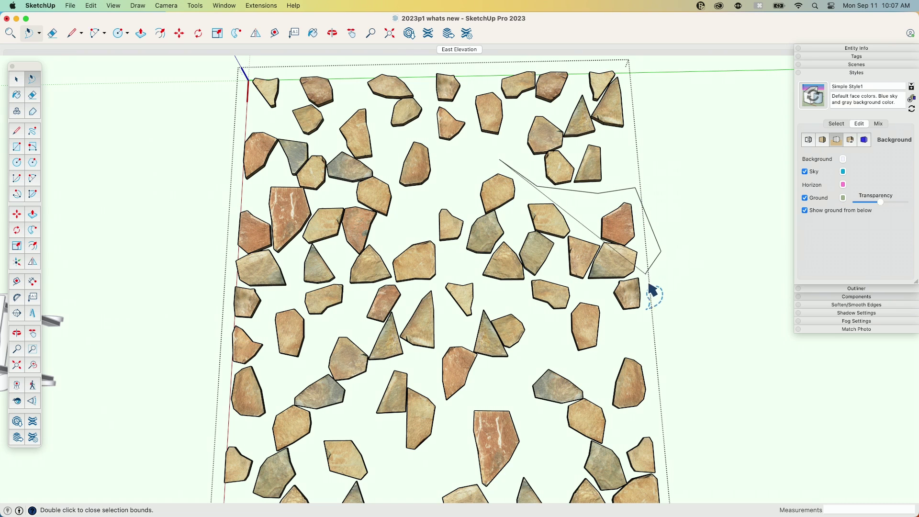
left_click(650, 317)
left_click(619, 326)
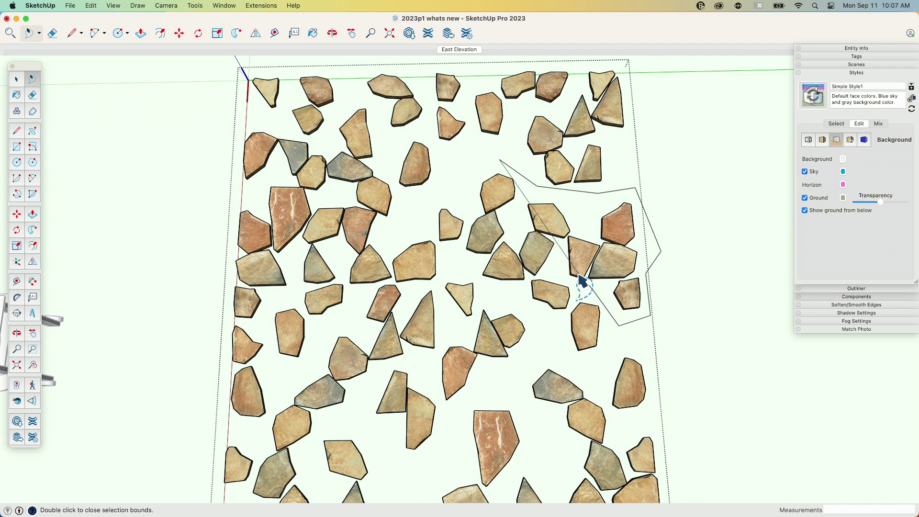
left_click(557, 269)
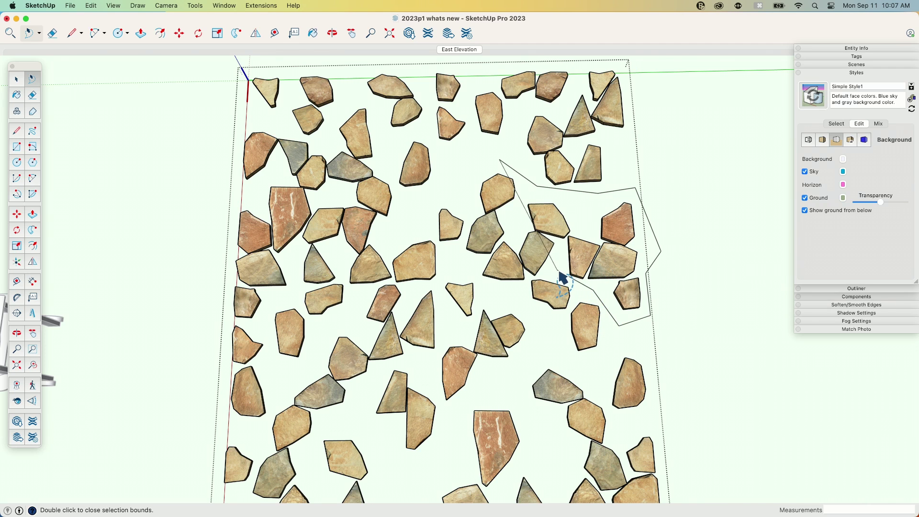
left_click(555, 242)
left_click(510, 228)
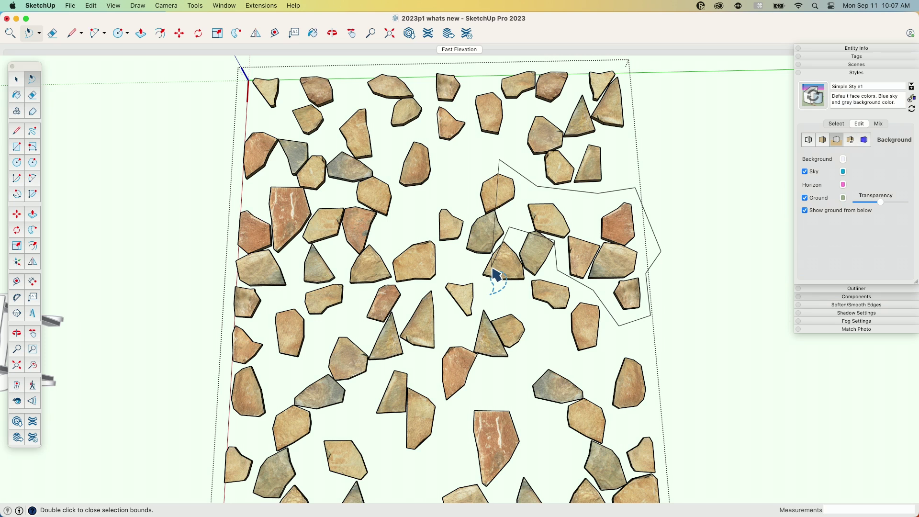
left_click(489, 266)
left_click(449, 259)
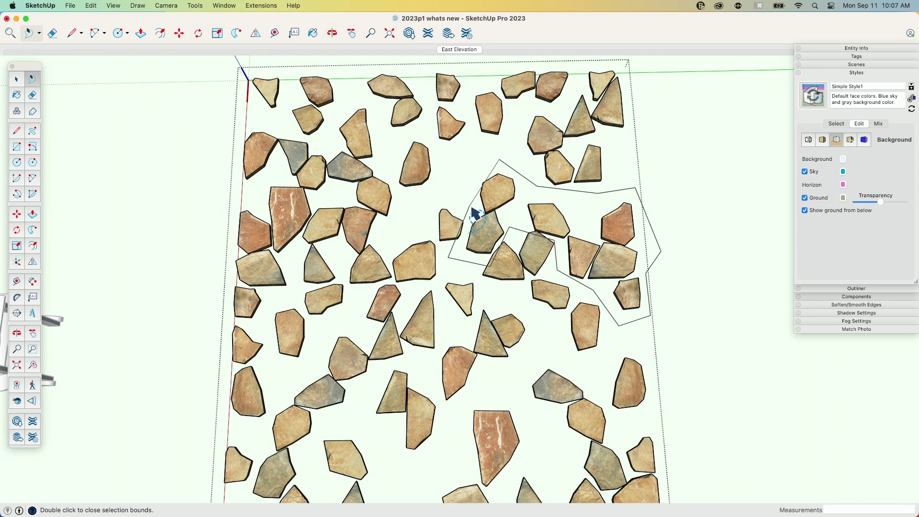
left_click(472, 172)
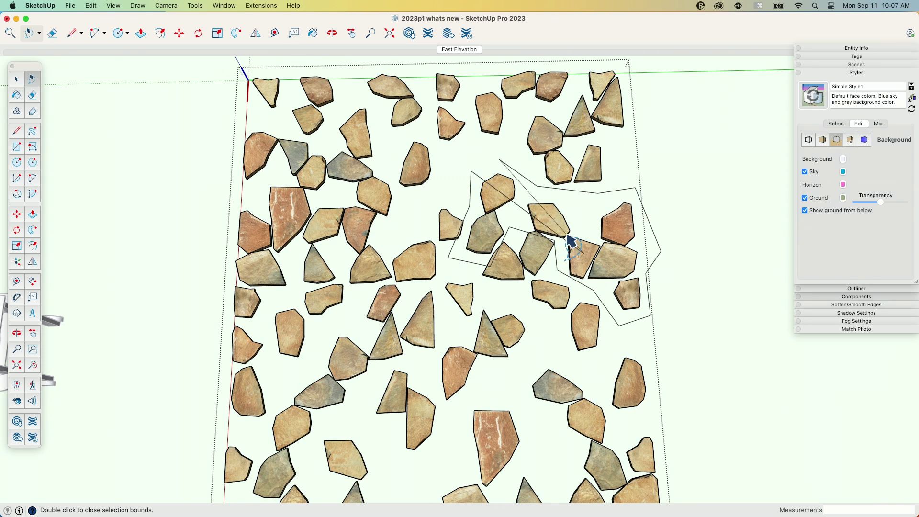
double_click(497, 163)
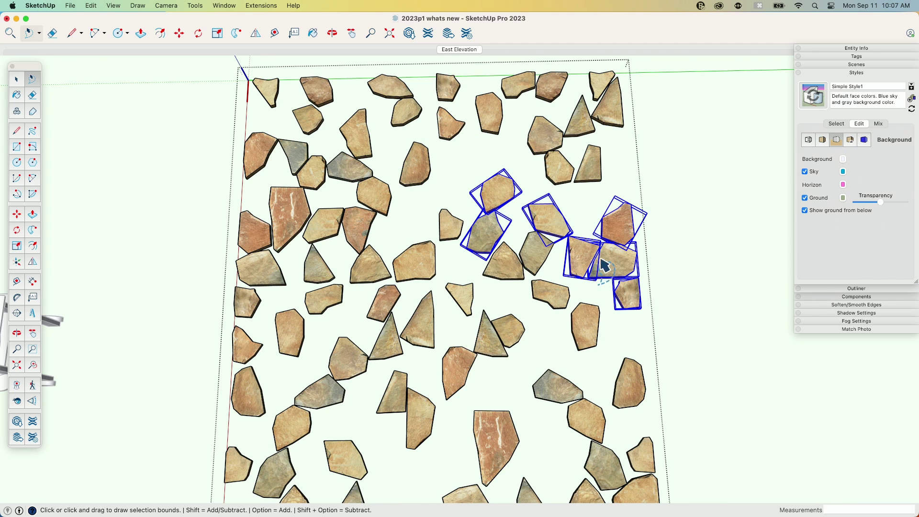
Replace the selection with five stones around the patio's center by tracing a straight-segment lasso that touches them.
key("shift+super+a")
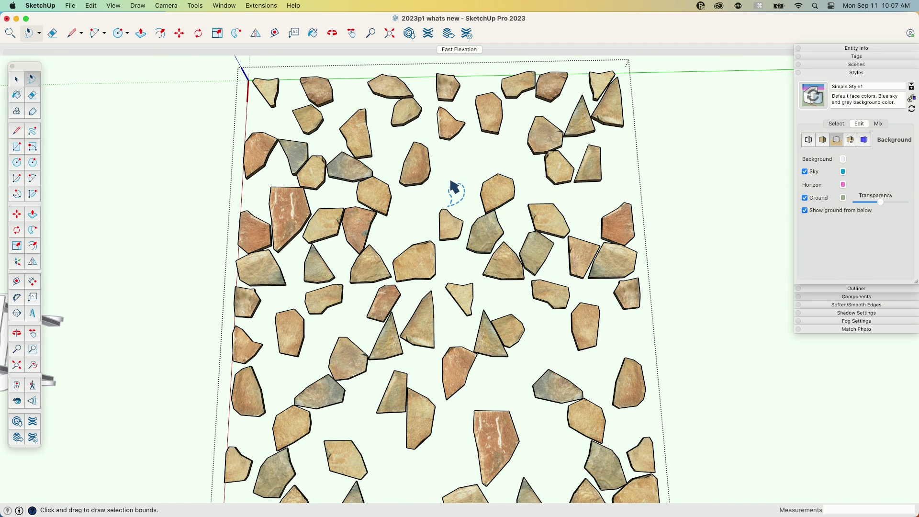
left_click(448, 179)
left_click(407, 221)
left_click(437, 268)
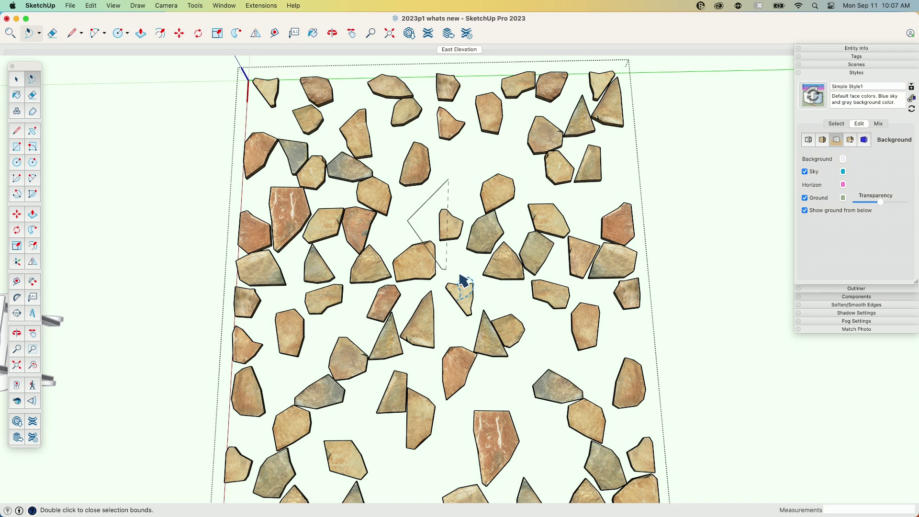
left_click(485, 277)
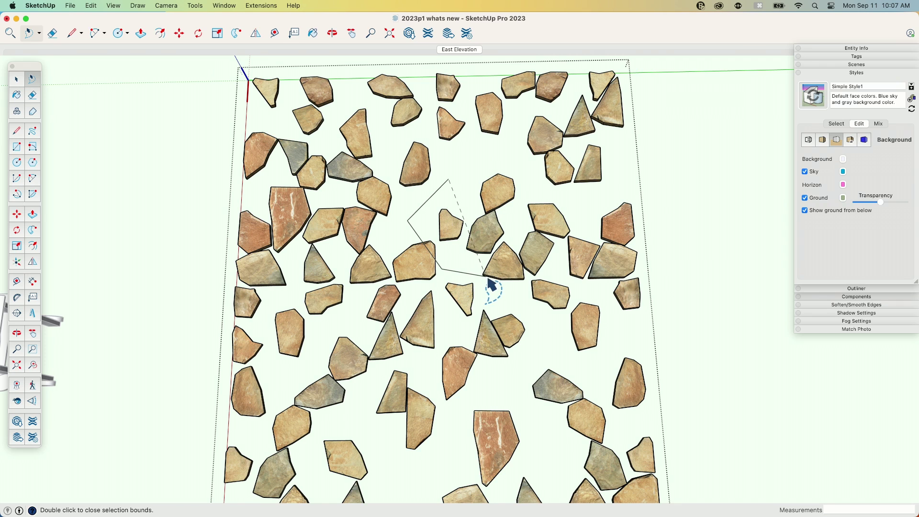
left_click(531, 178)
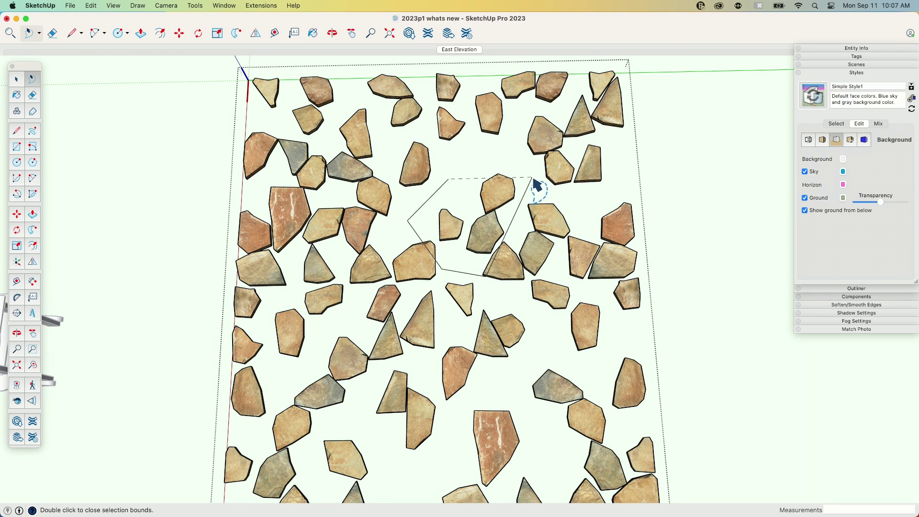
double_click(473, 199)
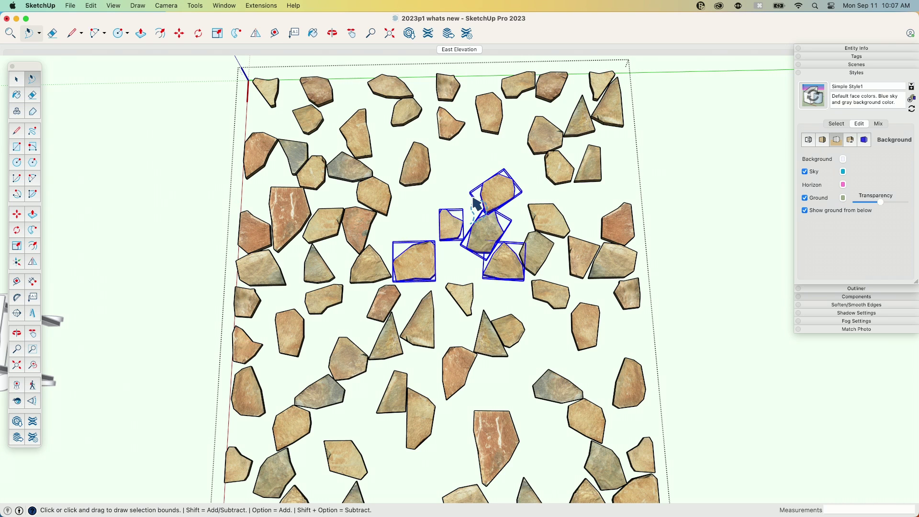
Lasso only the column of three adjacent stones near the patio's center with straight segments, leaving out their neighbors.
left_click(462, 169)
left_click(514, 158)
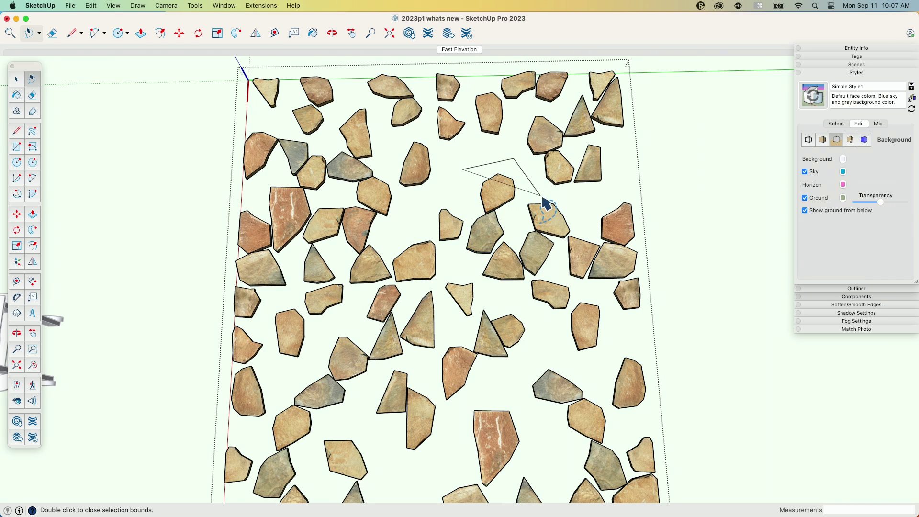
left_click(541, 196)
left_click(525, 305)
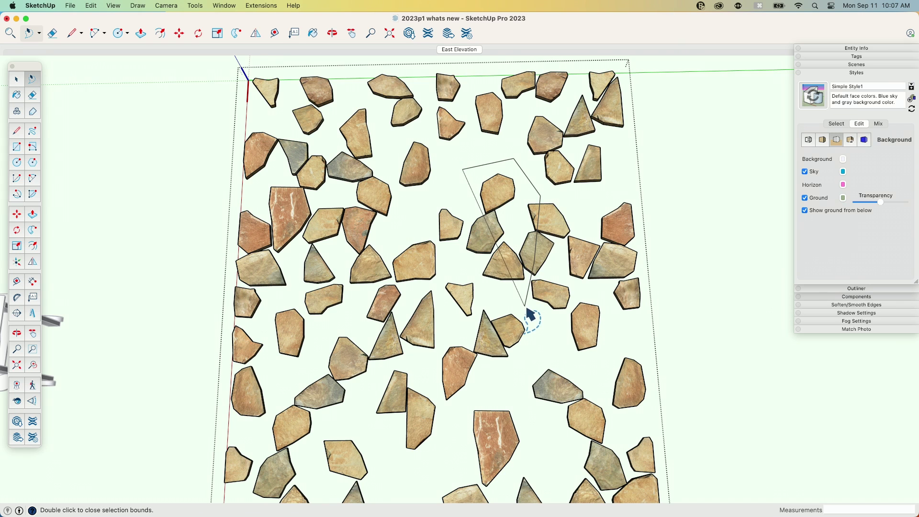
left_click(483, 293)
left_click(450, 253)
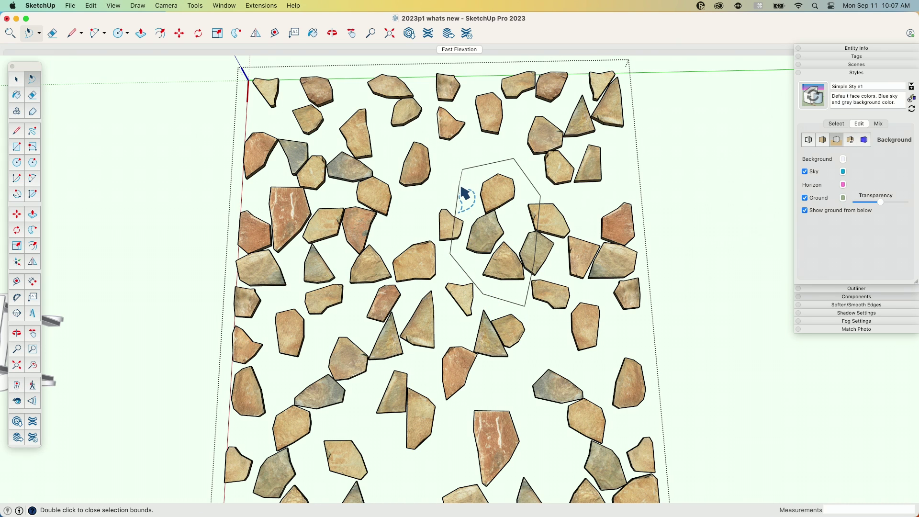
double_click(464, 194)
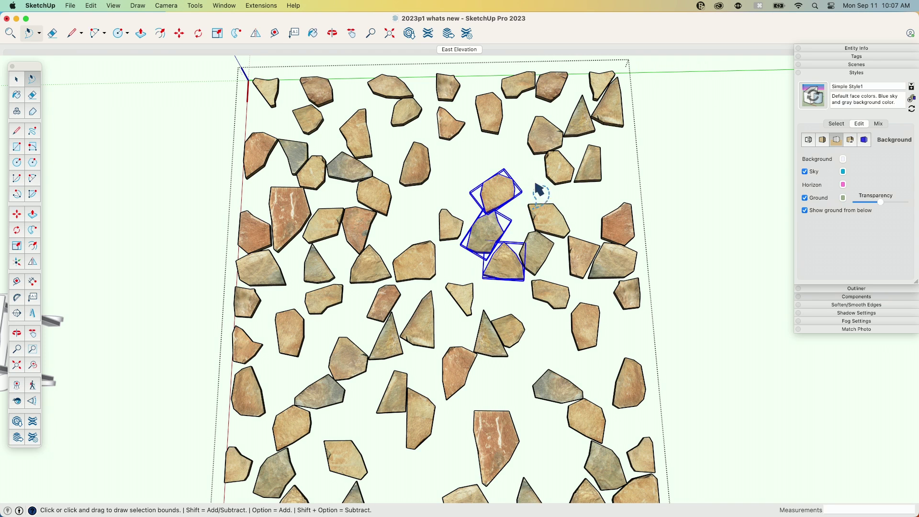
Select the small central stone, add the two stones diagonally beside it, and clear the selection.
left_click(448, 235)
left_click(411, 266, "shift")
left_click(368, 269, "shift")
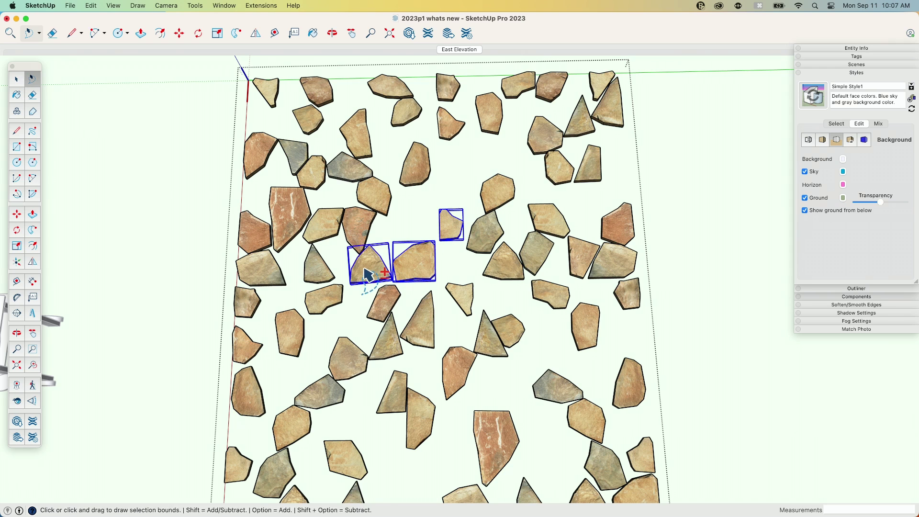
left_click(467, 185)
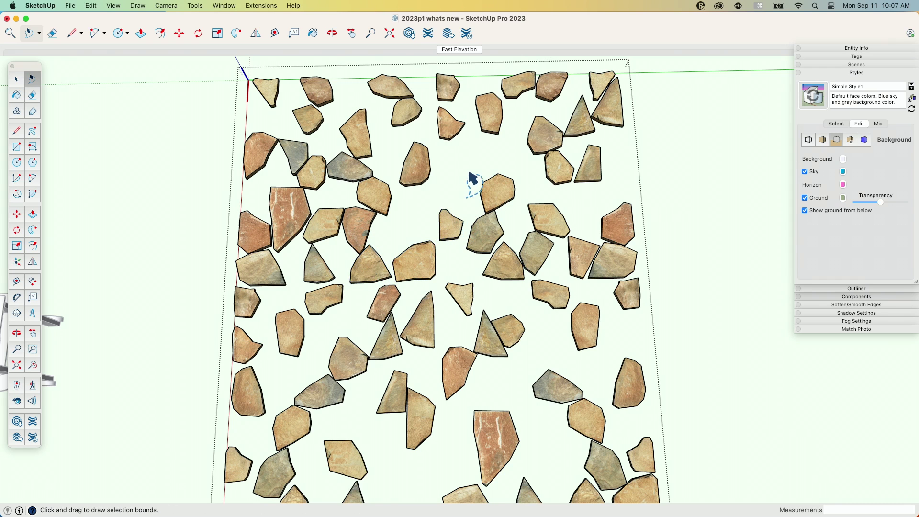
Trace a hooked straight-segment lasso that selects three stones near the patio's center while bypassing the stones between its arms.
left_click(467, 169)
left_click(505, 157)
left_click(530, 187)
left_click(534, 194)
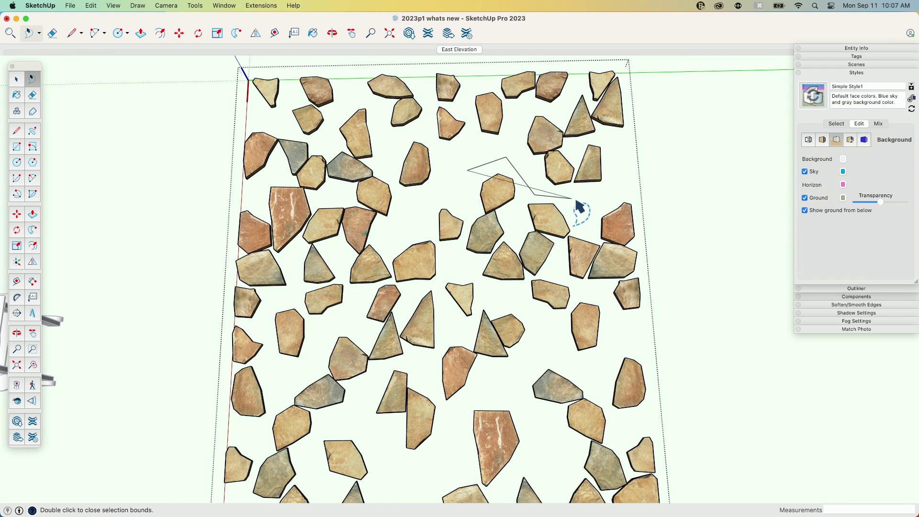
left_click(576, 198)
left_click(581, 228)
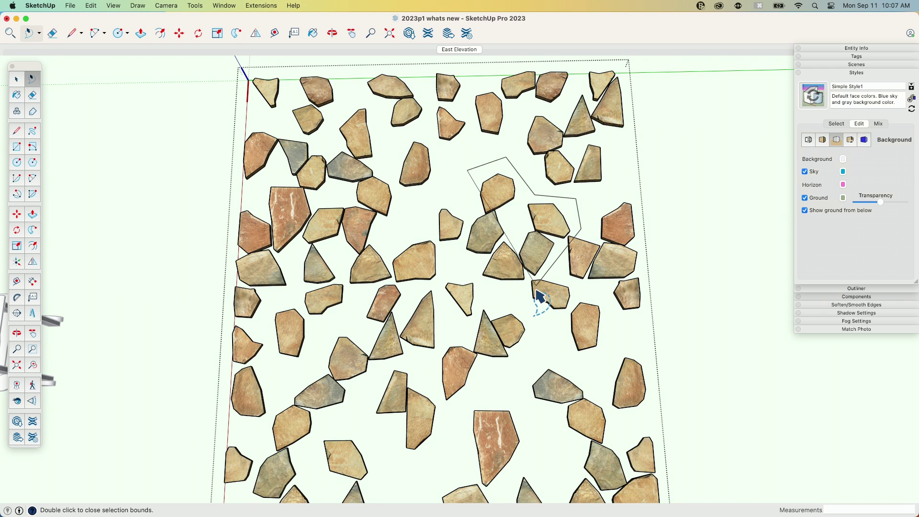
left_click(512, 303)
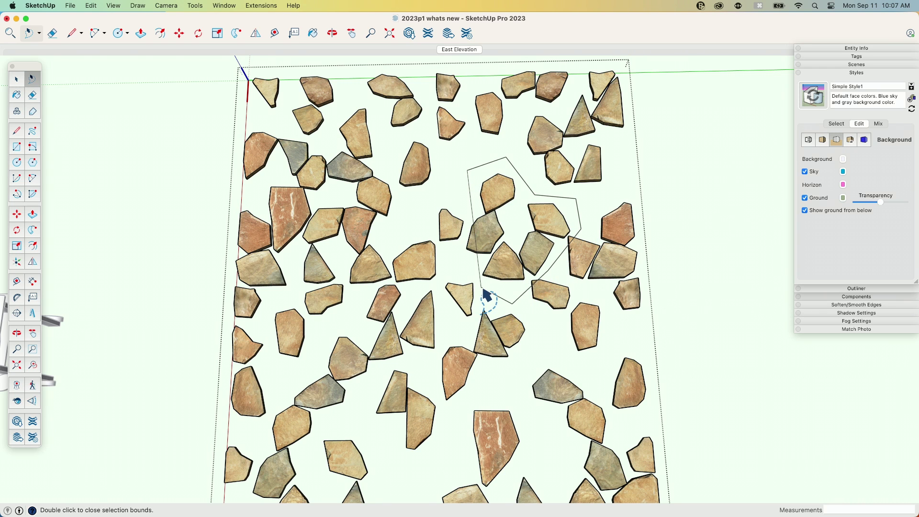
left_click(464, 258)
left_click(493, 259)
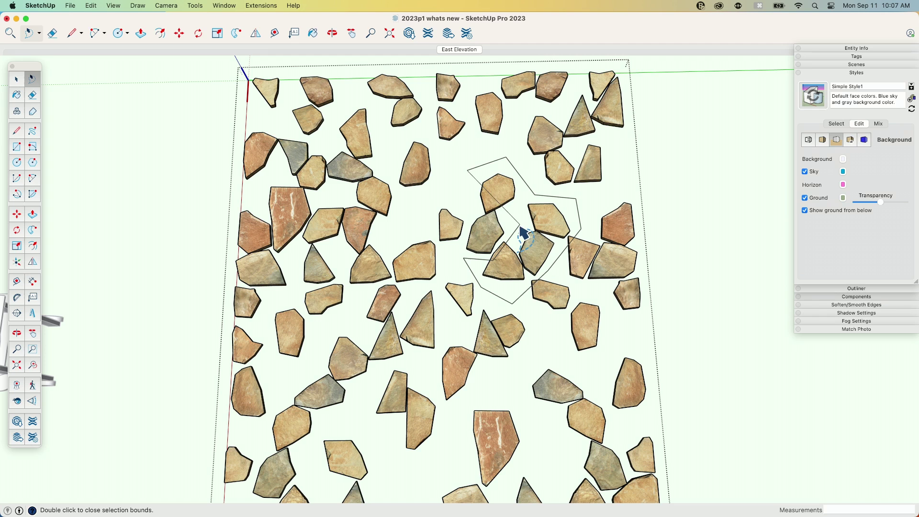
left_click(515, 226)
left_click(505, 210)
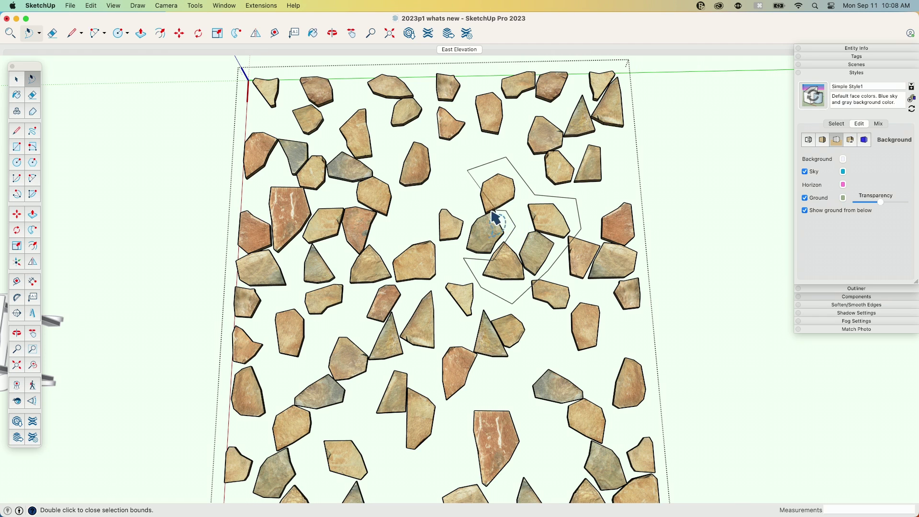
double_click(475, 231)
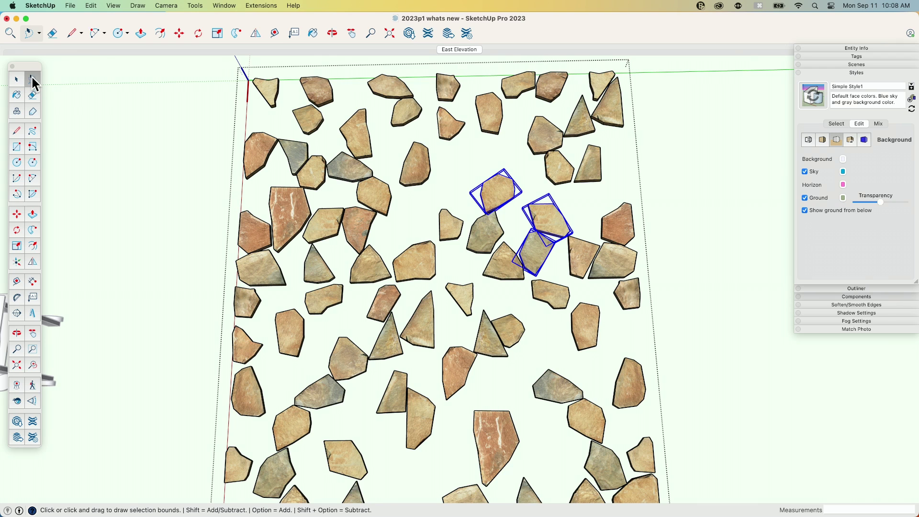
Select one stone, replace it with a freehand lasso of eight stones between the axes corner and patio center, and clear the selection.
left_click(312, 175)
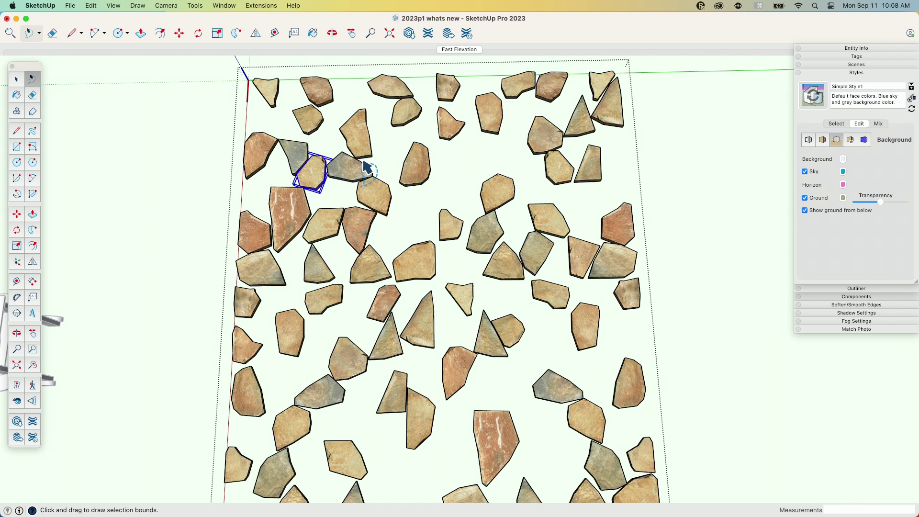
mouse_move(392, 152)
left_mouse_down()
mouse_move(389, 249)
mouse_move(392, 163)
left_mouse_up()
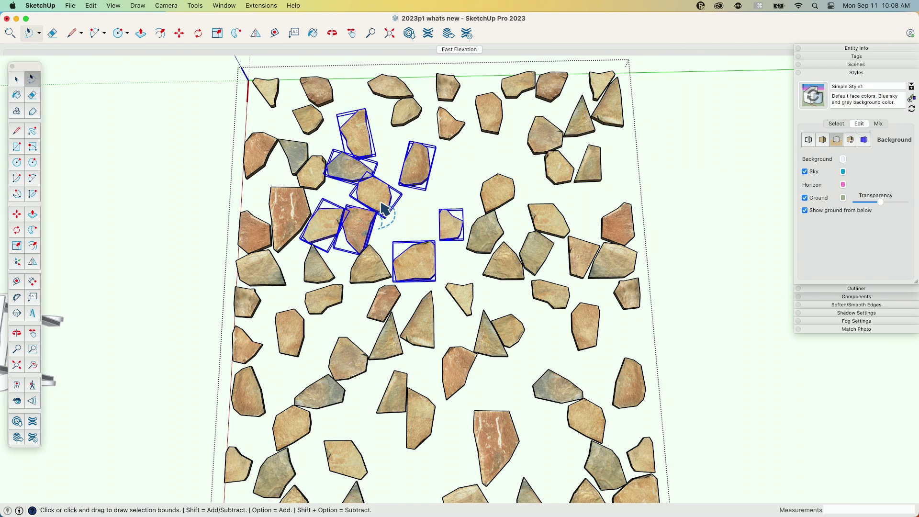
left_click(449, 179)
Trace a closed point-by-point lasso around the three stacked stones just past the patio's center to select them.
left_click(460, 165)
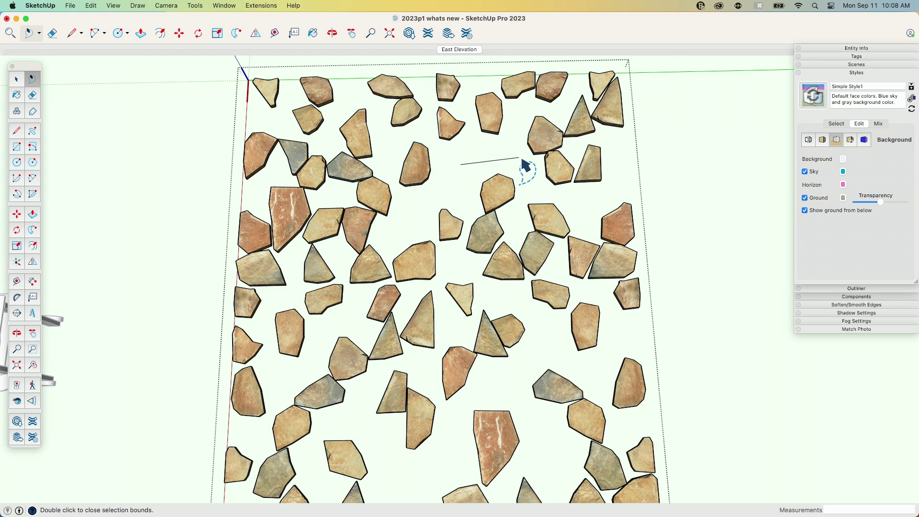
left_click(520, 158)
left_click(525, 194)
left_click(514, 233)
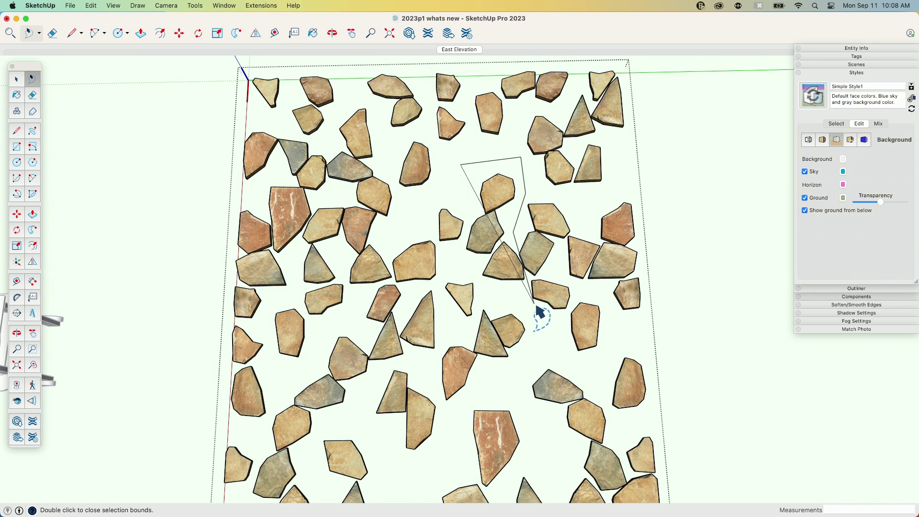
left_click(534, 303)
left_click(480, 289)
left_click(447, 256)
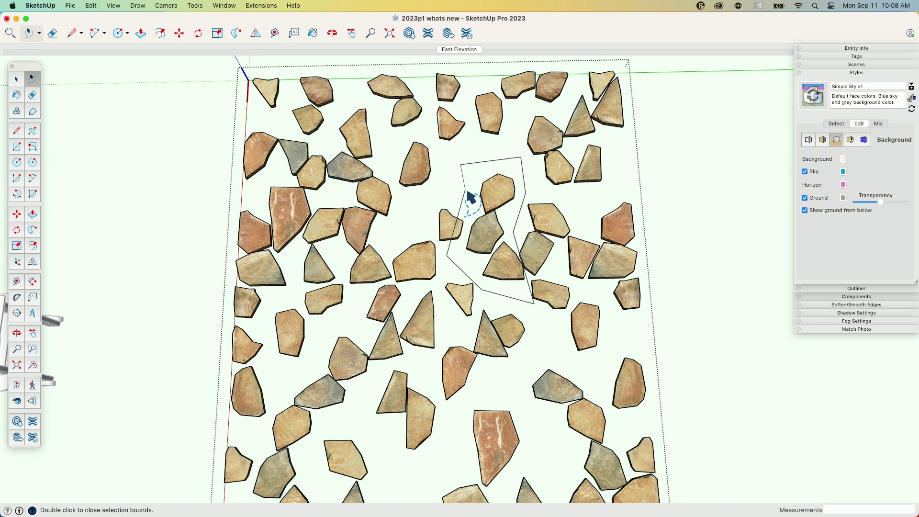
double_click(469, 197)
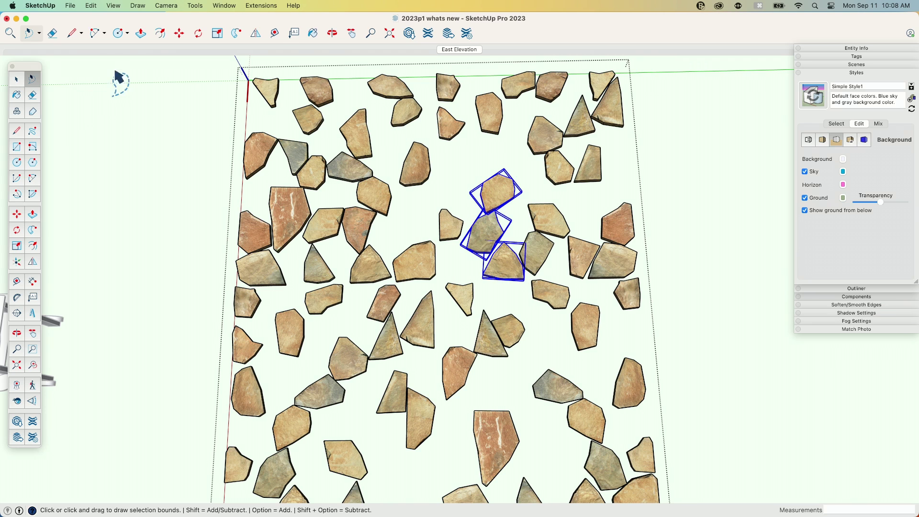